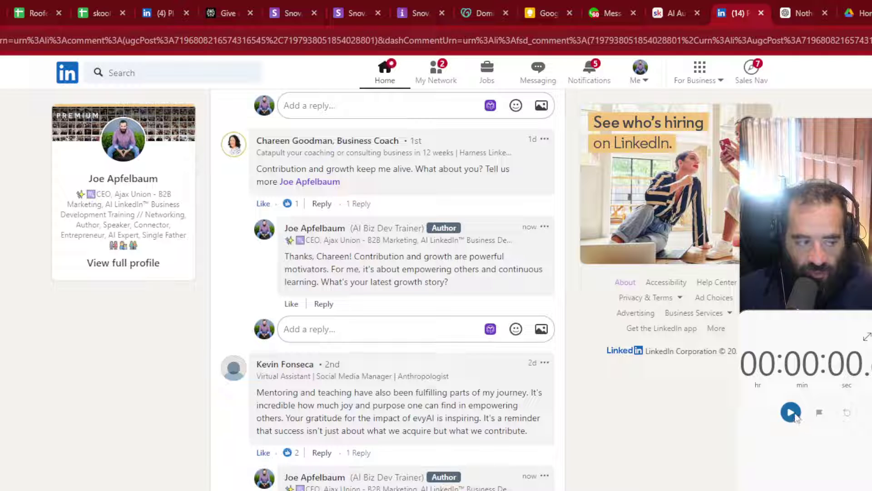
Start the stopwatch and go to your own profile page from the sidebar
left_click(791, 412)
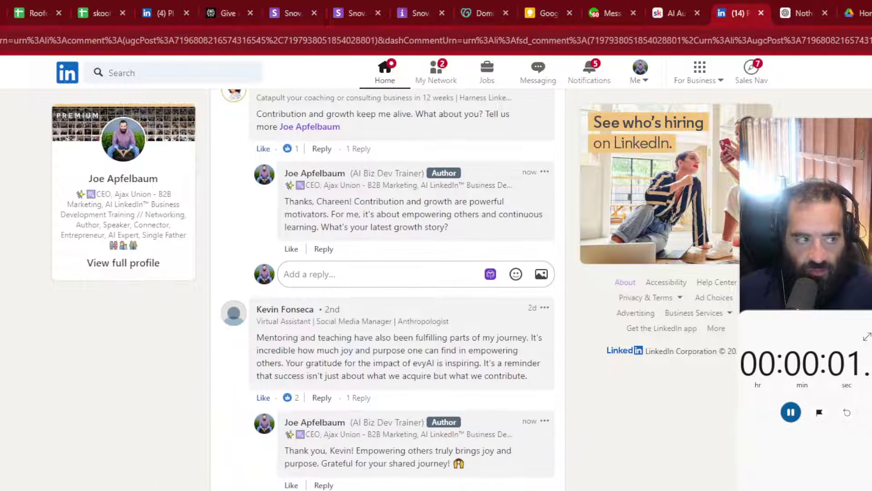
left_click(126, 141)
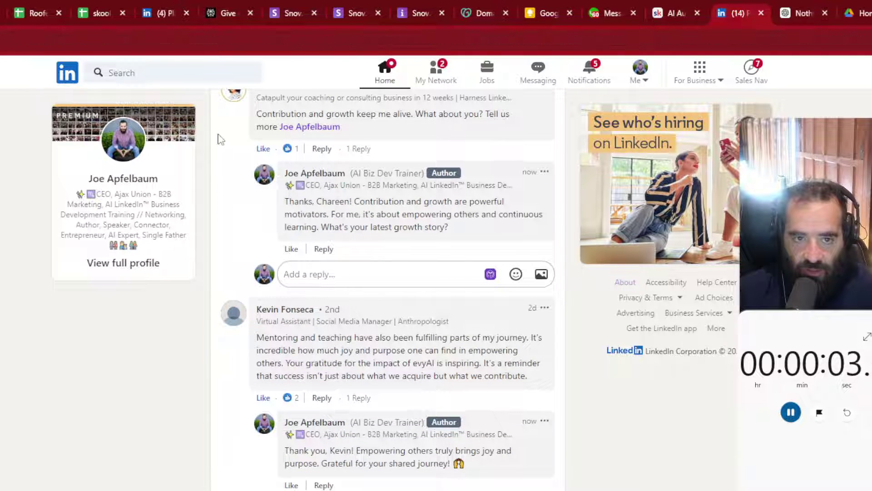
scroll(265, 347, "down", 3)
scroll(266, 345, "down", 5)
scroll(266, 345, "down", 1)
scroll(266, 345, "down", 3)
scroll(267, 343, "down", 2)
scroll(269, 342, "down", 3)
scroll(271, 344, "down", 1)
scroll(289, 359, "down", 2)
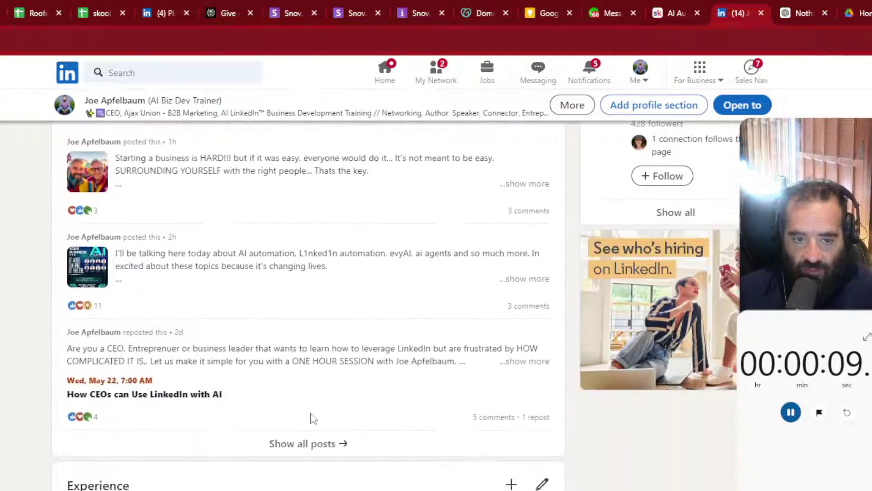
Show all of your own posts in All activity, then stop and reset the stopwatch
left_click(309, 443)
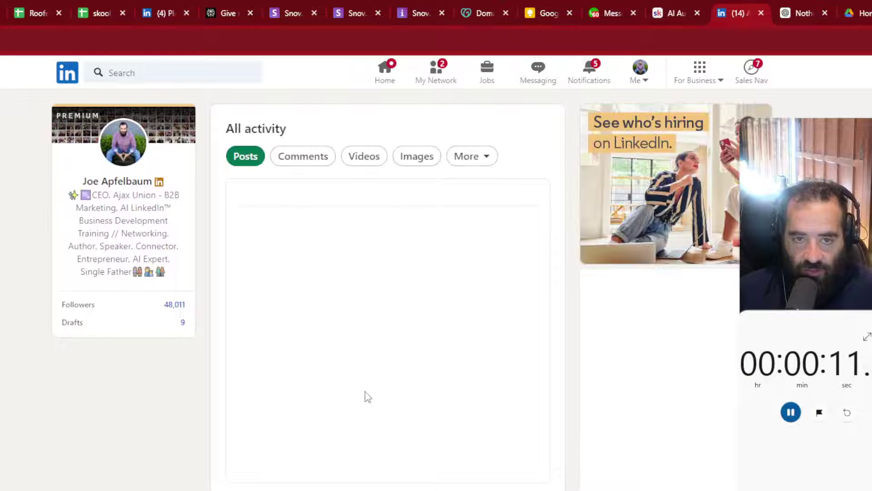
scroll(364, 394, "down", 3)
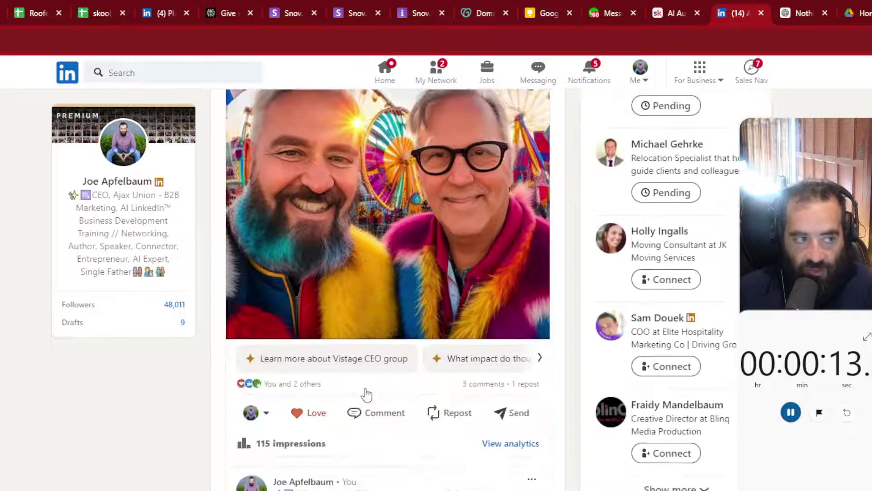
scroll(364, 394, "down", 1)
scroll(366, 394, "down", 1)
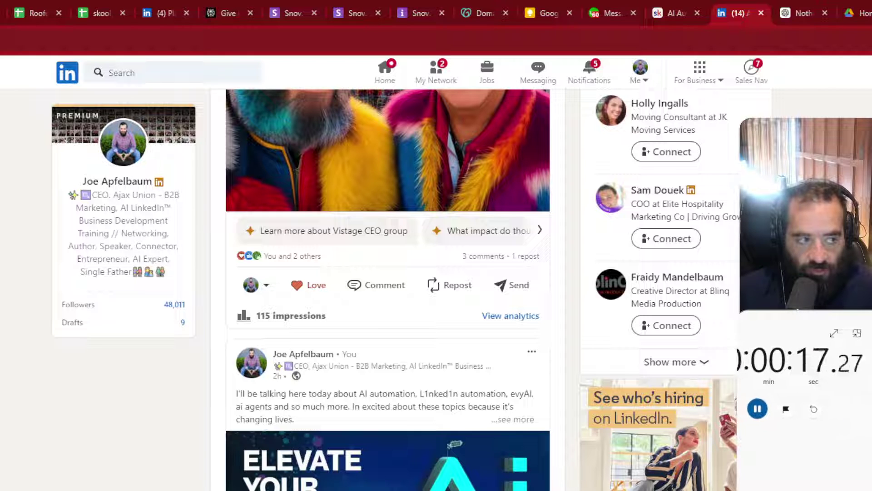
left_click(761, 409)
left_click(817, 409)
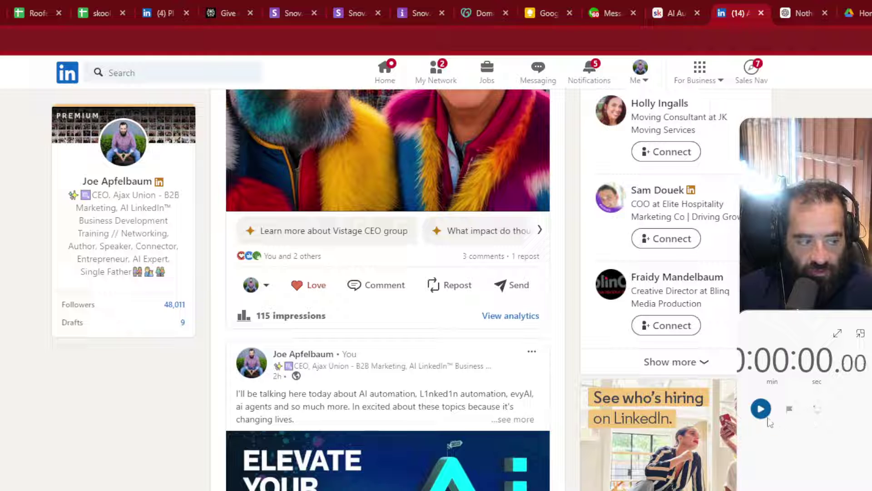
scroll(383, 422, "down", 1)
scroll(383, 422, "down", 5)
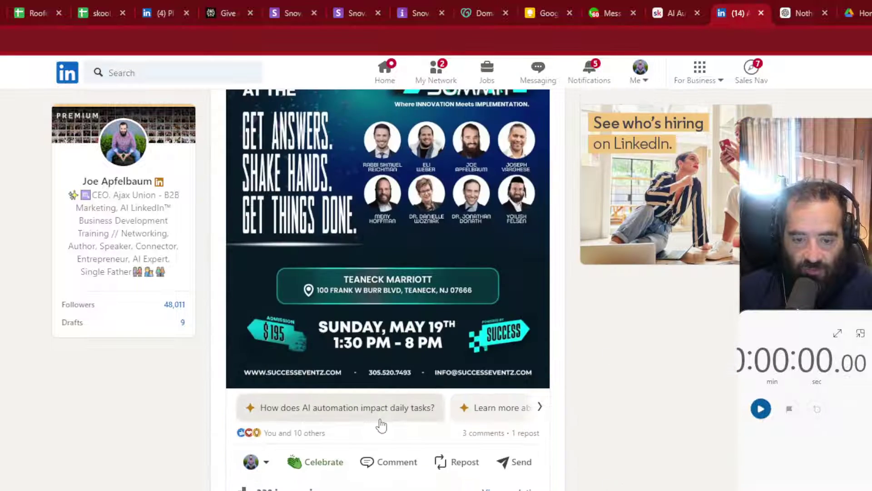
scroll(382, 424, "down", 5)
scroll(380, 425, "down", 5)
scroll(380, 426, "down", 5)
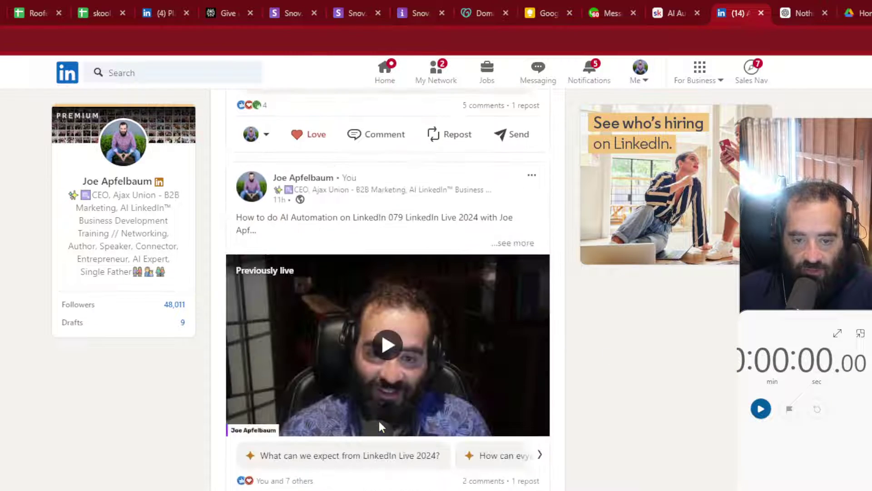
scroll(380, 427, "down", 5)
scroll(378, 430, "down", 2)
scroll(379, 430, "down", 1)
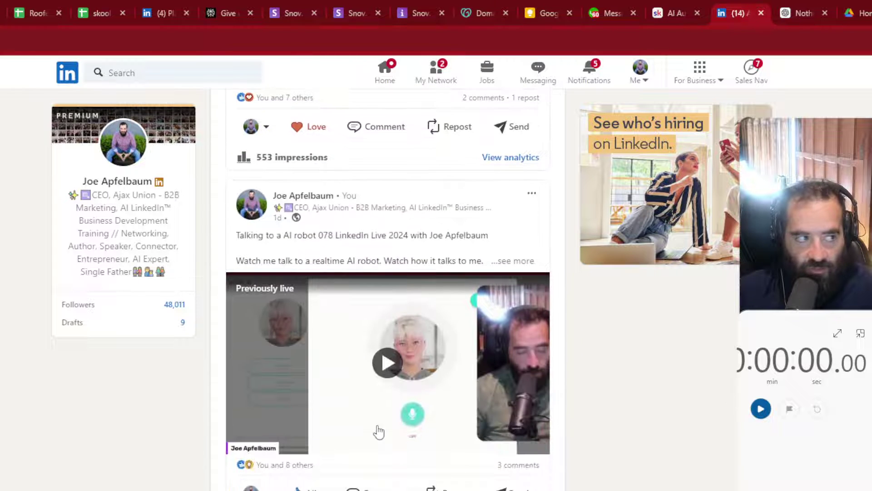
scroll(379, 431, "down", 4)
scroll(379, 430, "down", 1)
scroll(380, 432, "down", 1)
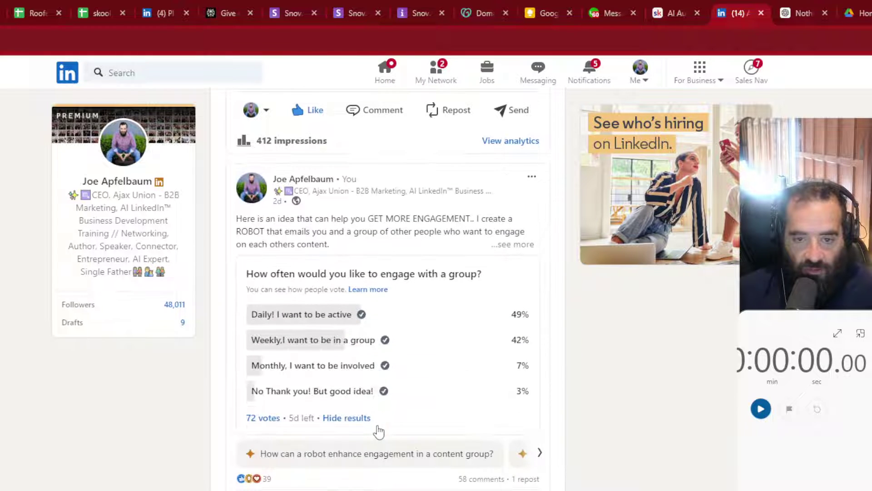
scroll(379, 431, "down", 2)
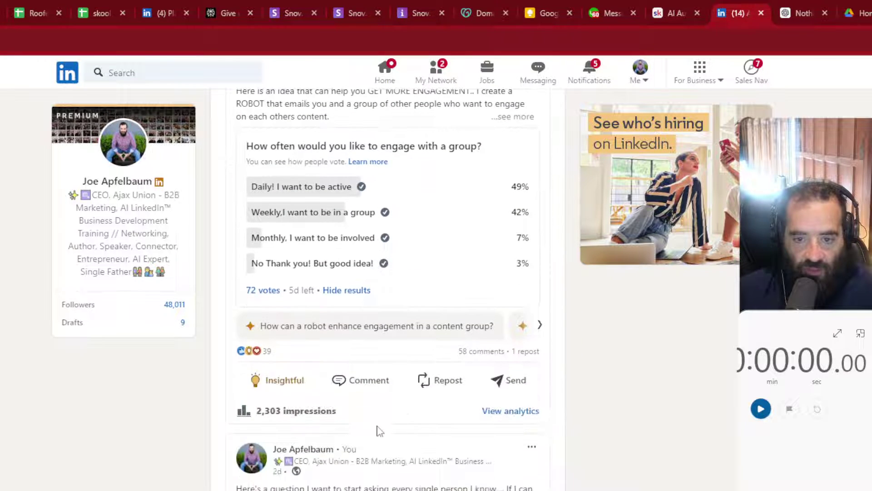
Expand the poll post's 58 comments and load 10 more comments
left_click(473, 354)
scroll(383, 384, "down", 3)
scroll(387, 383, "down", 2)
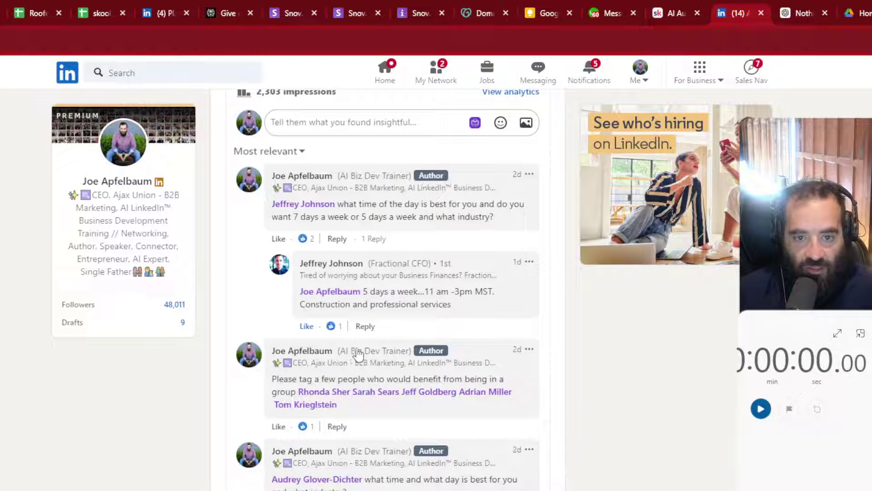
scroll(358, 355, "down", 3)
scroll(358, 354, "down", 3)
scroll(358, 356, "down", 3)
scroll(359, 359, "down", 3)
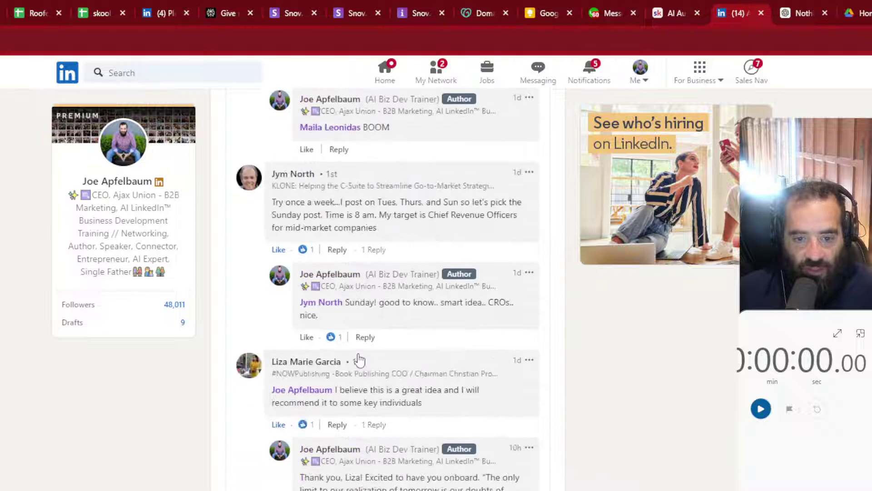
scroll(359, 360, "down", 3)
left_click(321, 352)
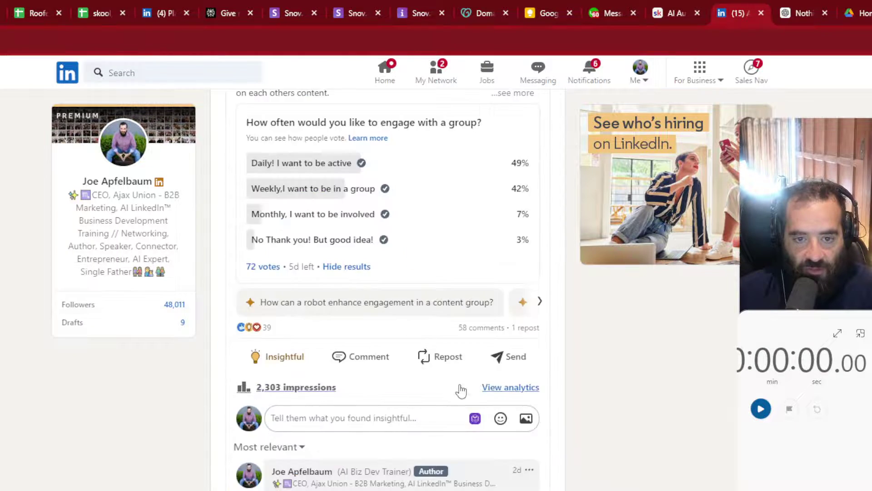
scroll(457, 392, "down", 5)
scroll(457, 391, "down", 2)
scroll(409, 375, "up", 4)
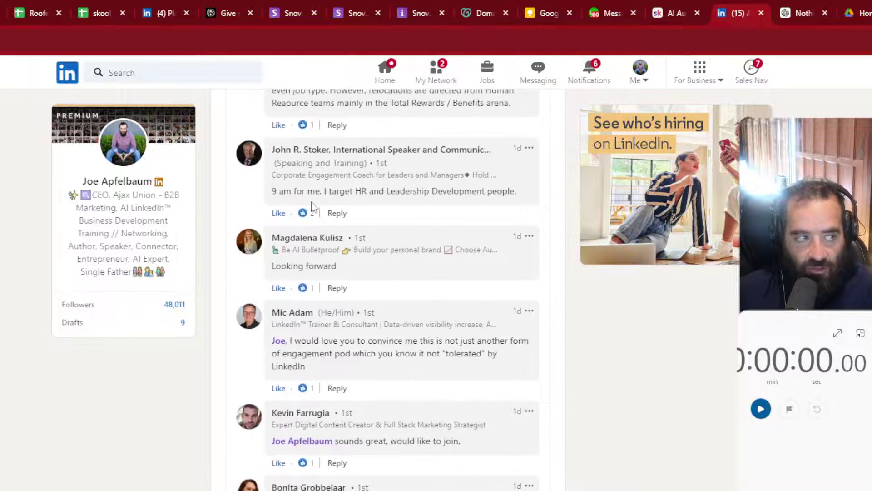
scroll(375, 409, "up", 2)
scroll(370, 384, "up", 2)
scroll(371, 377, "down", 1)
scroll(371, 382, "down", 2)
scroll(370, 384, "down", 1)
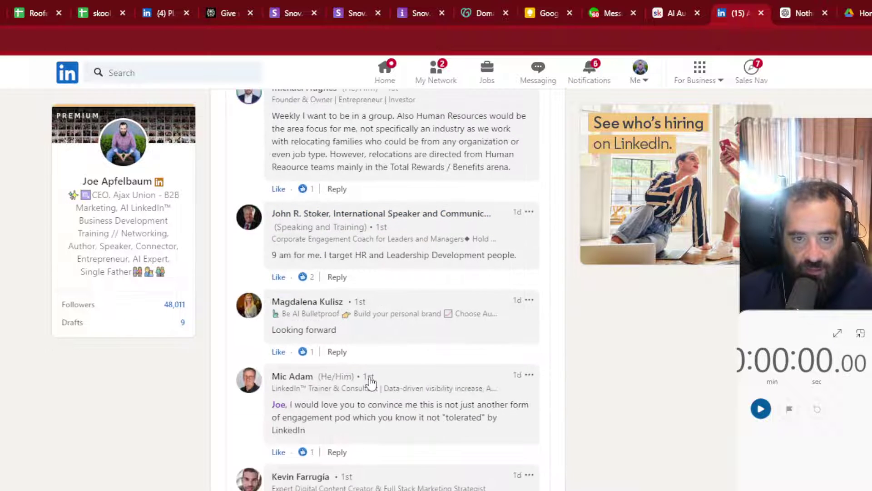
scroll(370, 383, "up", 1)
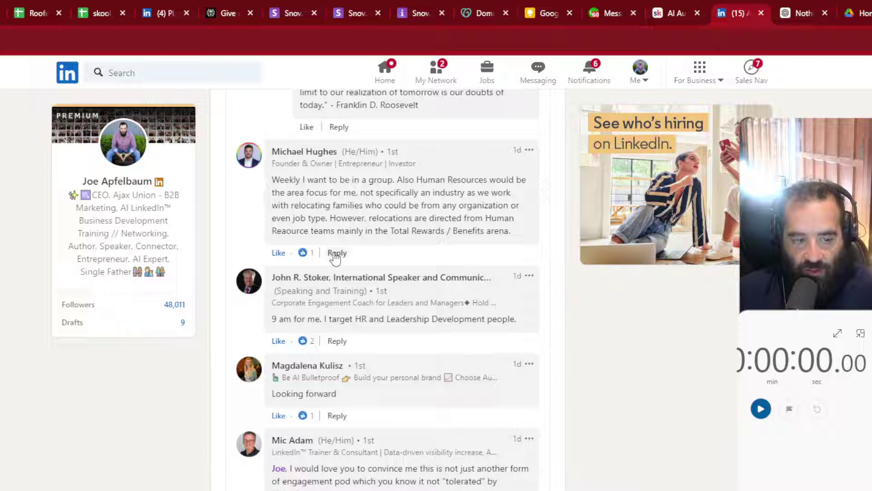
left_click(761, 409)
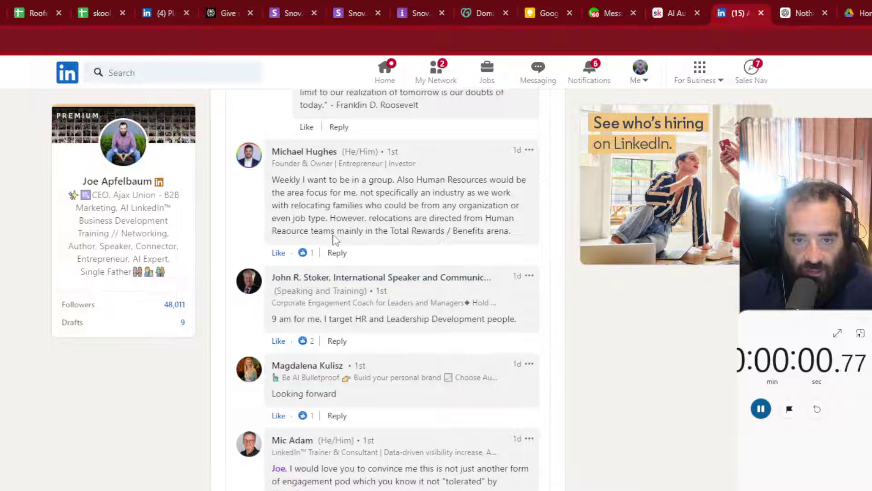
left_click(337, 253)
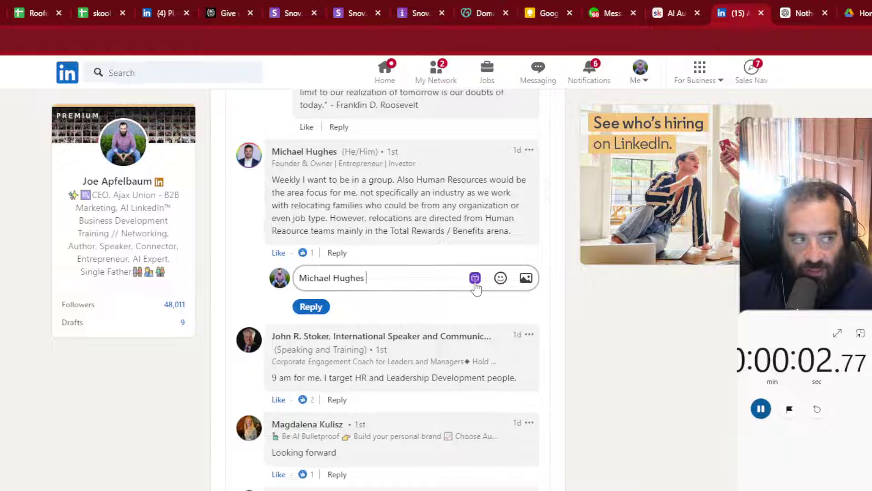
left_click(475, 278)
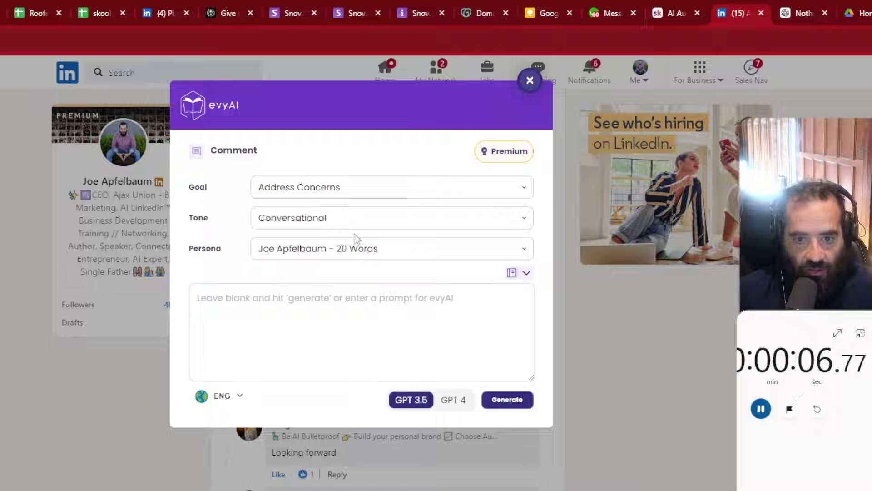
left_click(512, 402)
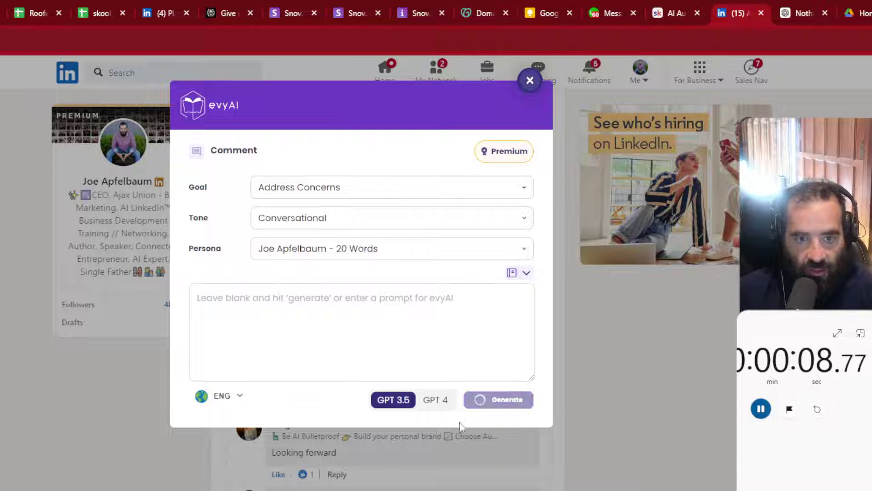
left_click(508, 442)
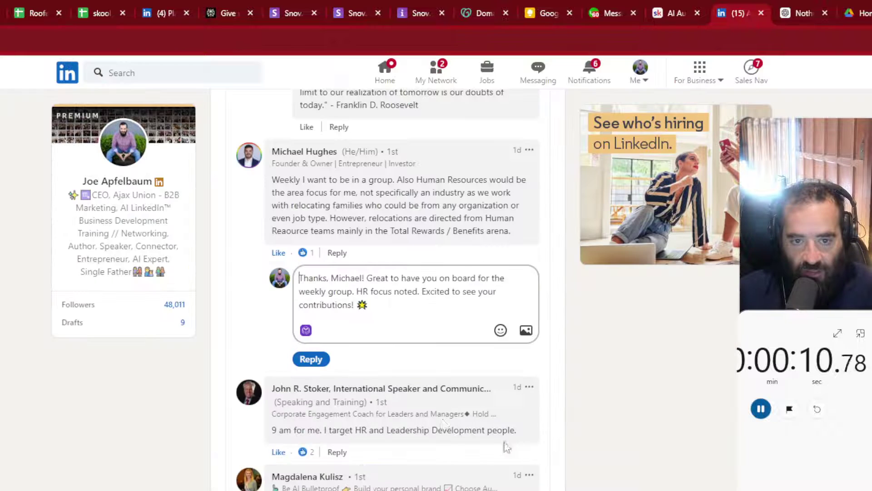
left_click(311, 359)
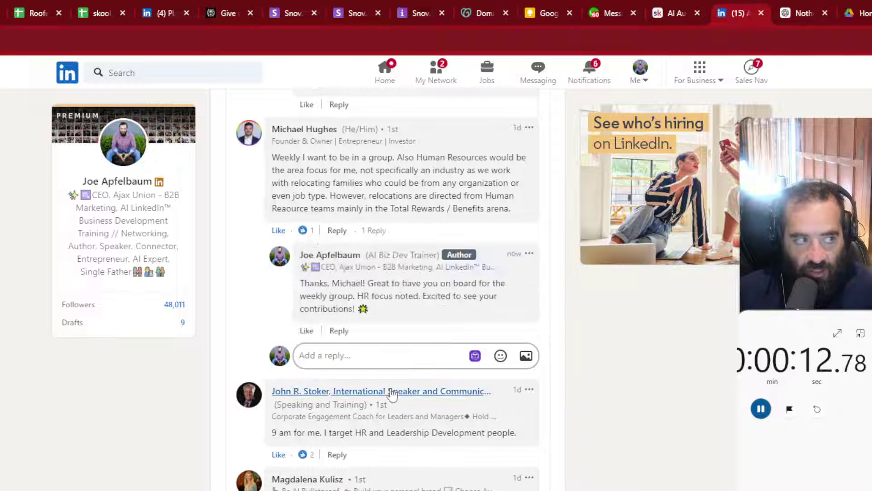
scroll(393, 395, "down", 2)
Post an AI-written reply to the HR and Leadership comment and draft one for the 9 am comment
left_click(337, 326)
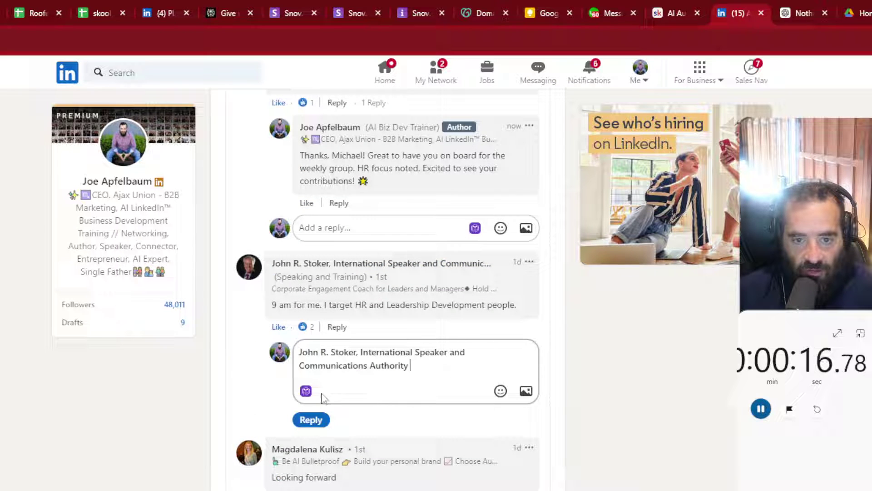
left_click(306, 390)
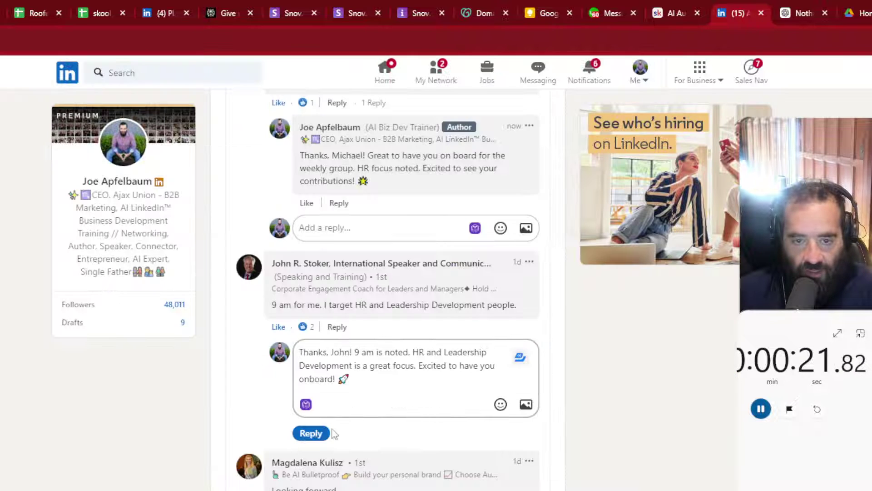
left_click(317, 432)
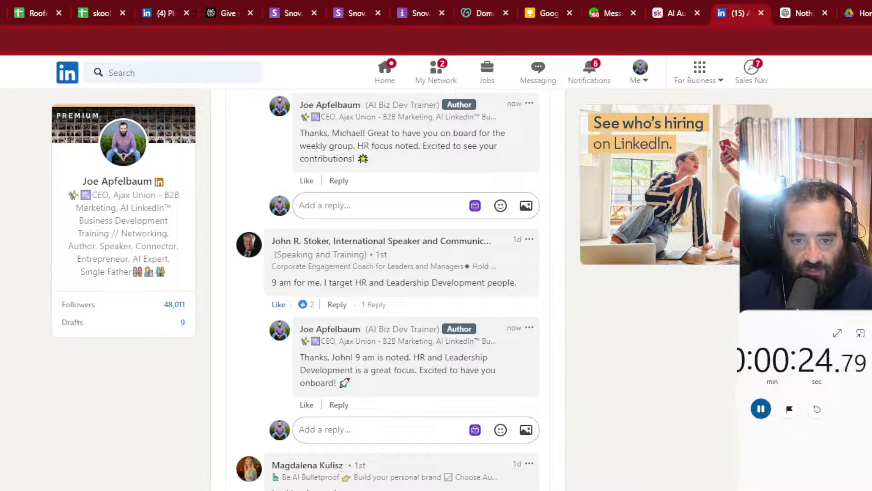
left_click(476, 429)
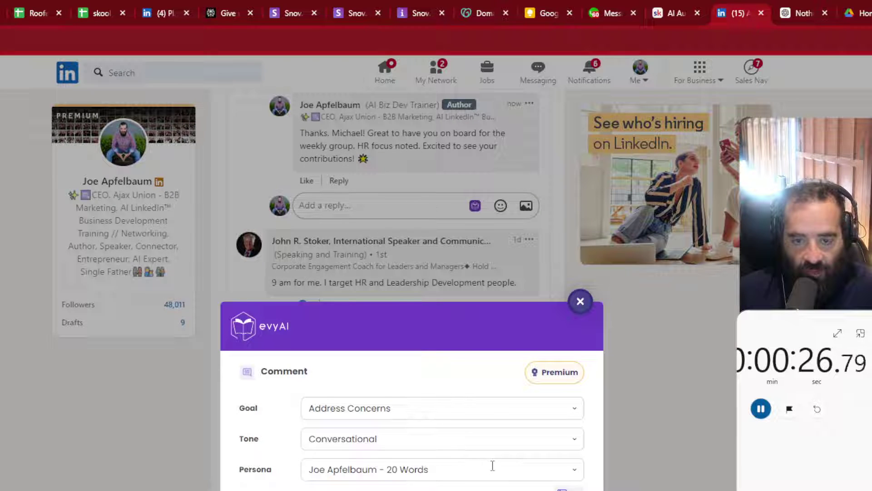
key("Escape")
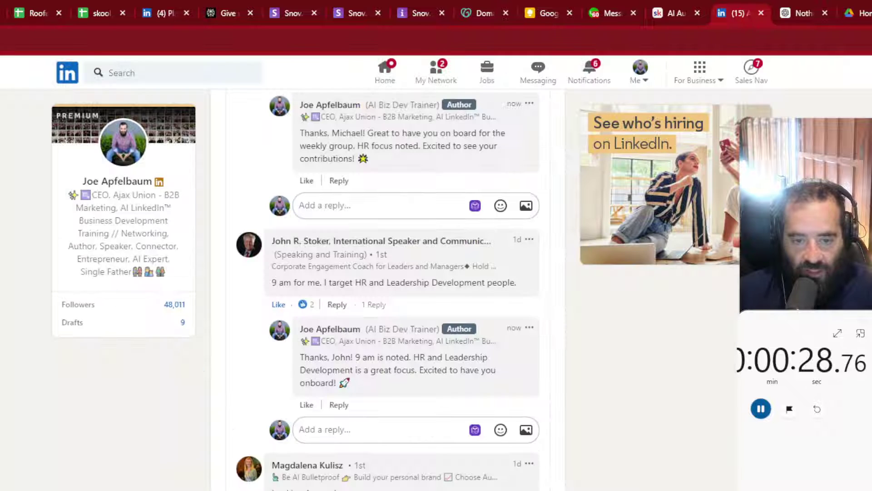
scroll(402, 286, "down", 1)
scroll(403, 286, "down", 3)
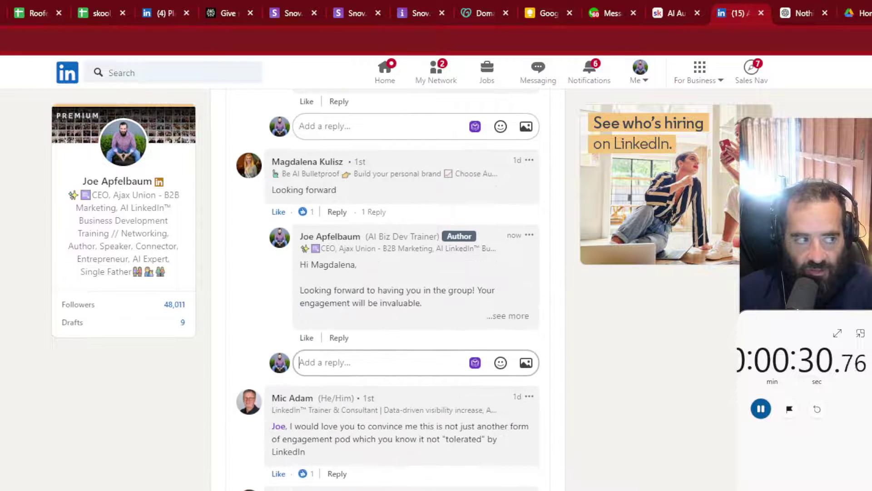
scroll(402, 286, "down", 1)
scroll(403, 286, "down", 3)
scroll(355, 404, "up", 3)
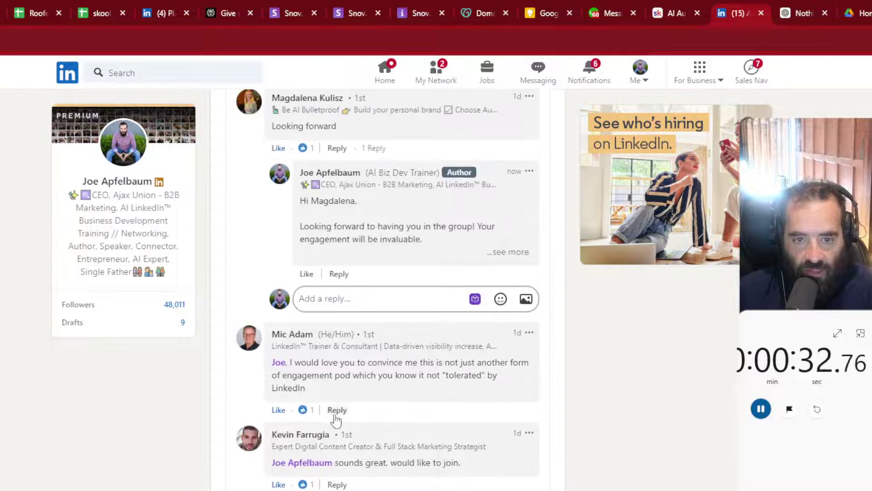
Post AI replies about genuine connections to the engagement-pod concern and inviting a DM to the join request
left_click(336, 411)
left_click(475, 435)
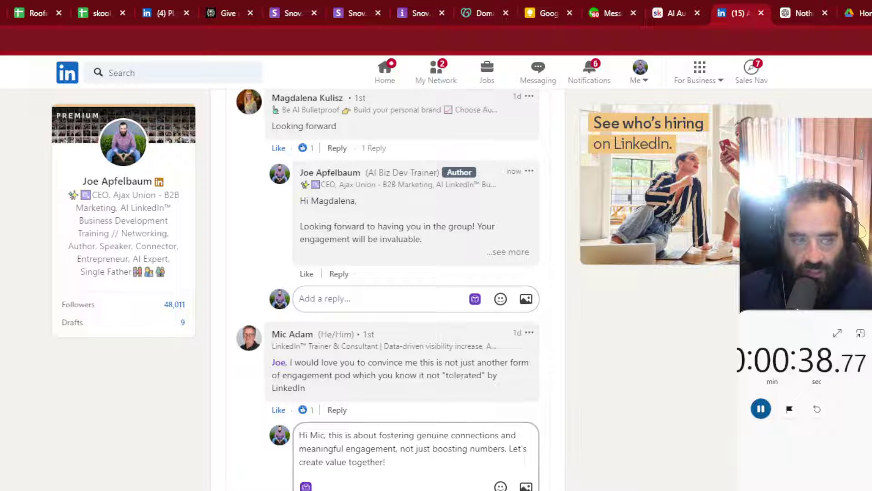
key("ctrl+Return")
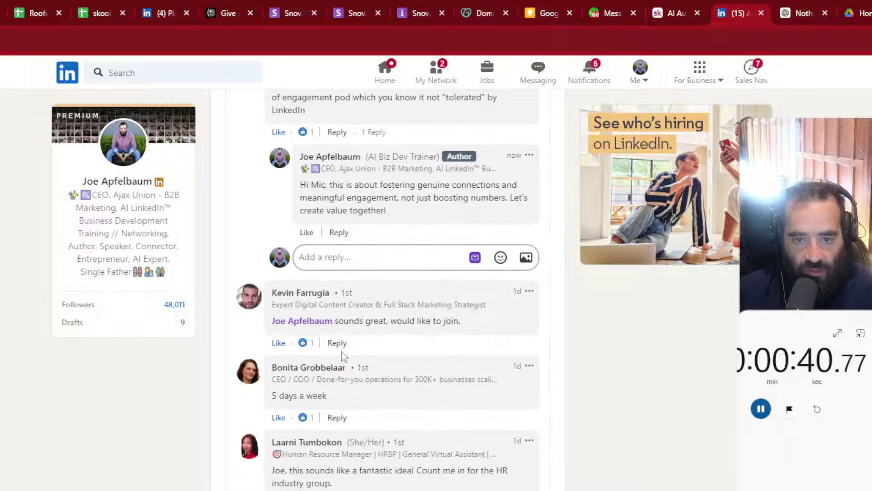
left_click(337, 343)
left_click(473, 367)
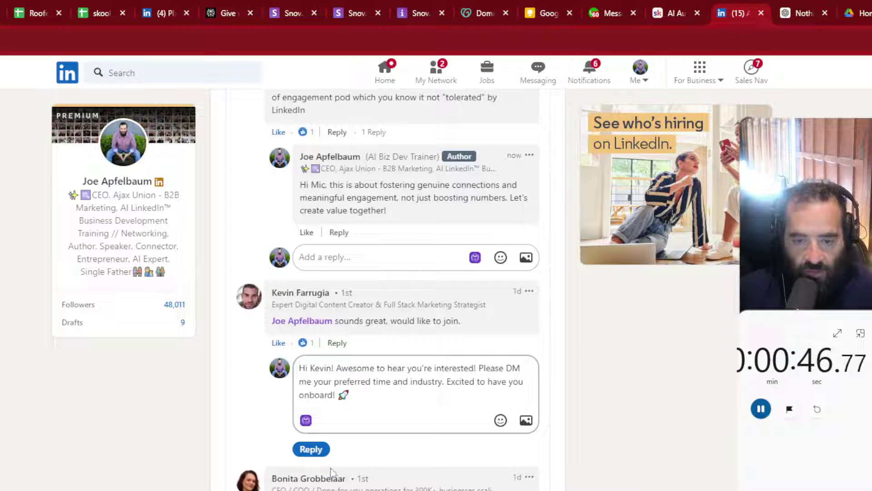
left_click(312, 450)
scroll(479, 488, "down", 2)
scroll(409, 443, "down", 1)
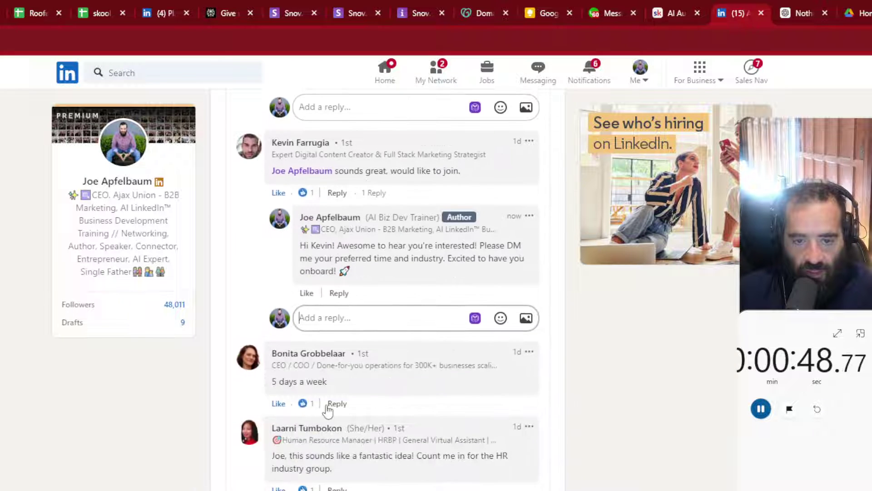
Post AI replies to the 5 days a week comment and the HR industry group comment
left_click(338, 402)
left_click(475, 429)
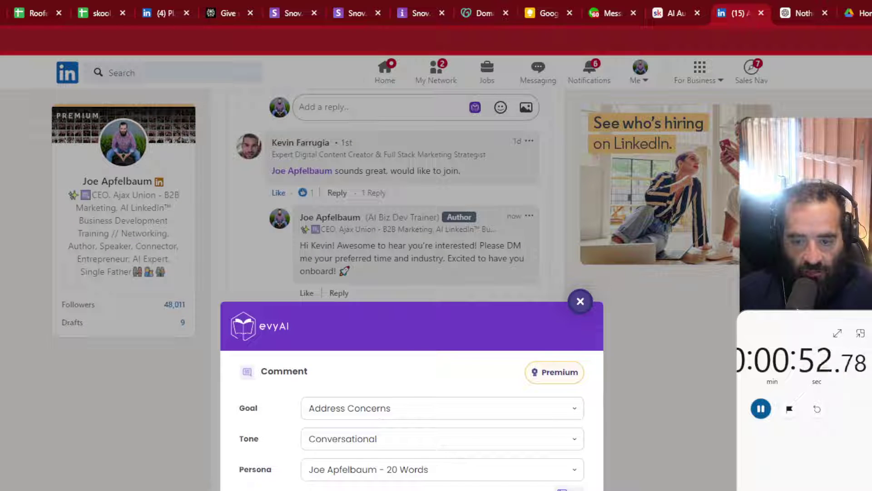
scroll(410, 409, "down", 2)
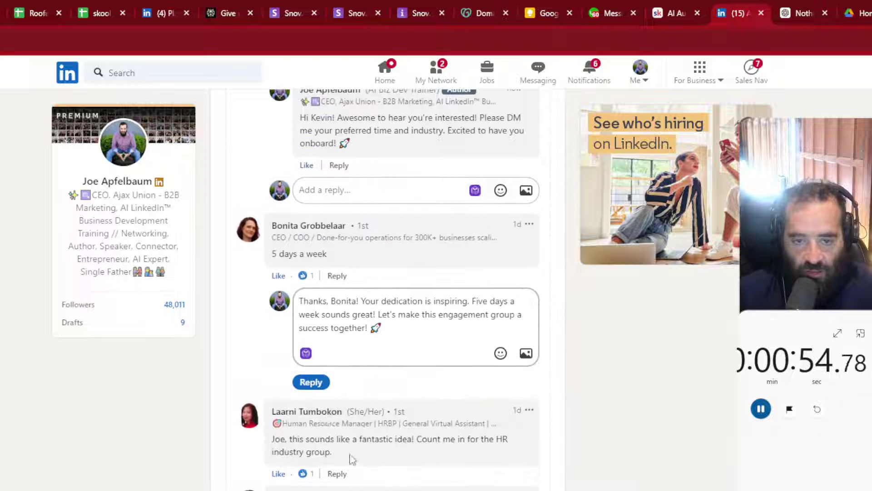
left_click(312, 380)
scroll(442, 452, "down", 1)
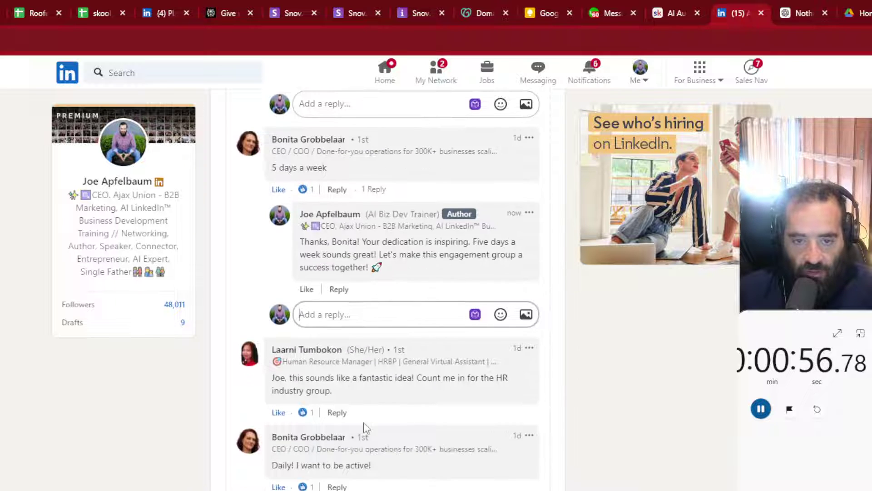
left_click(337, 412)
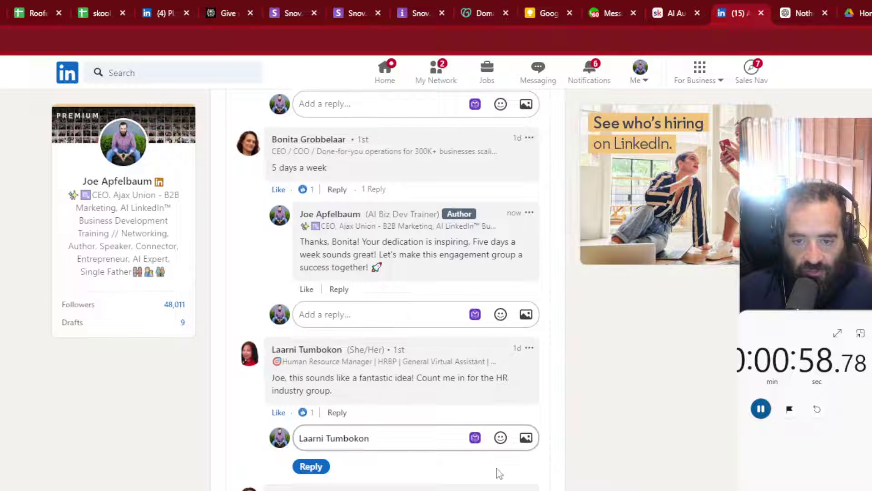
left_click(476, 438)
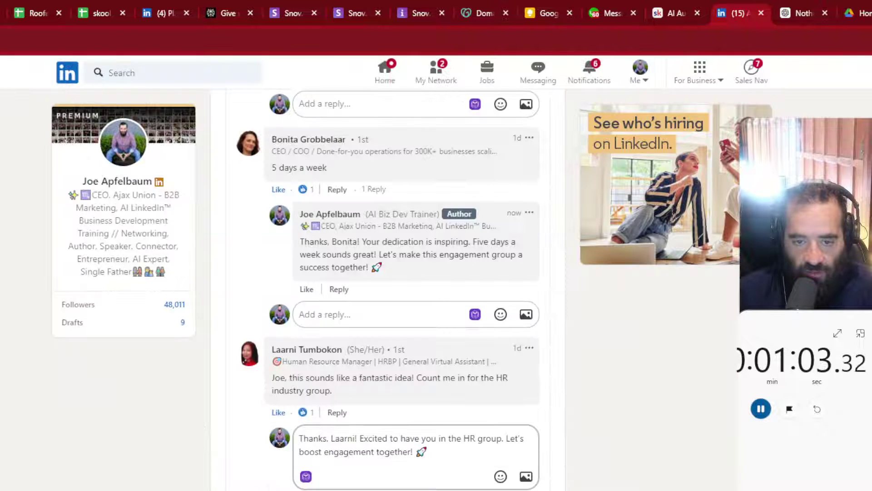
left_click(302, 475)
scroll(426, 487, "down", 2)
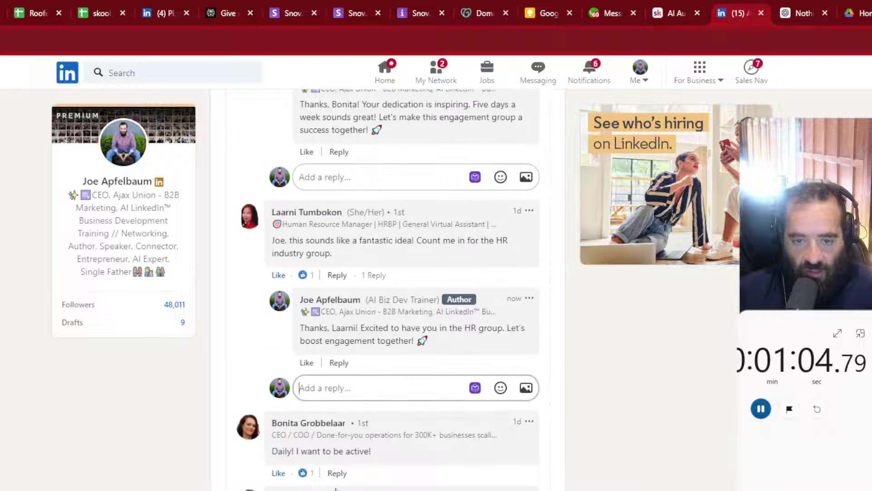
Post an AI reply to the 'Daily!' comment, draft one in the random-people thread, and load more comments
left_click(337, 473)
scroll(459, 422, "down", 1)
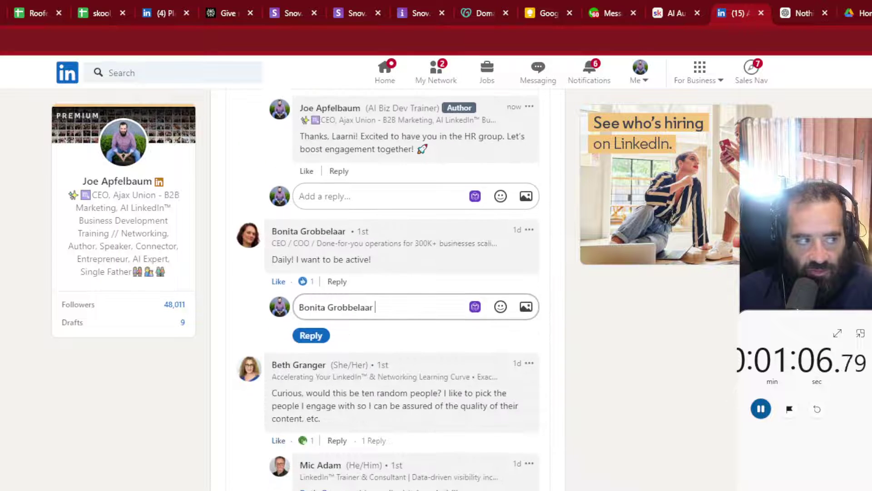
left_click(476, 308)
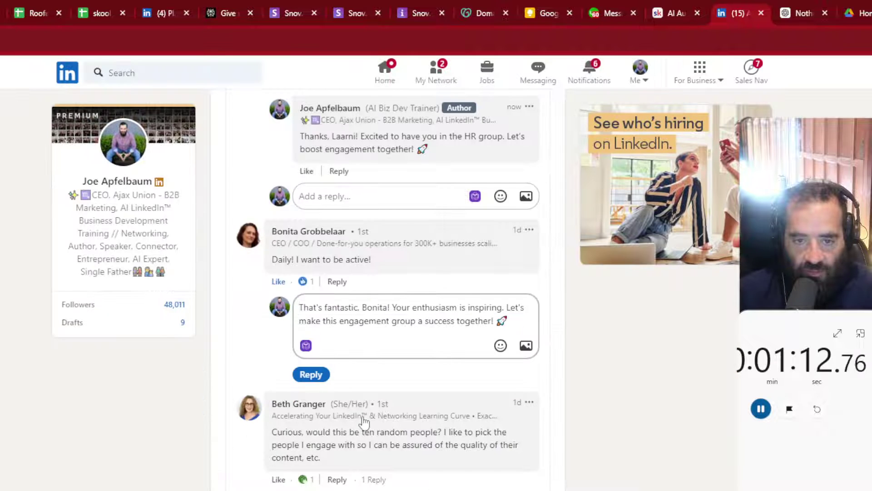
left_click(309, 372)
scroll(443, 410, "down", 2)
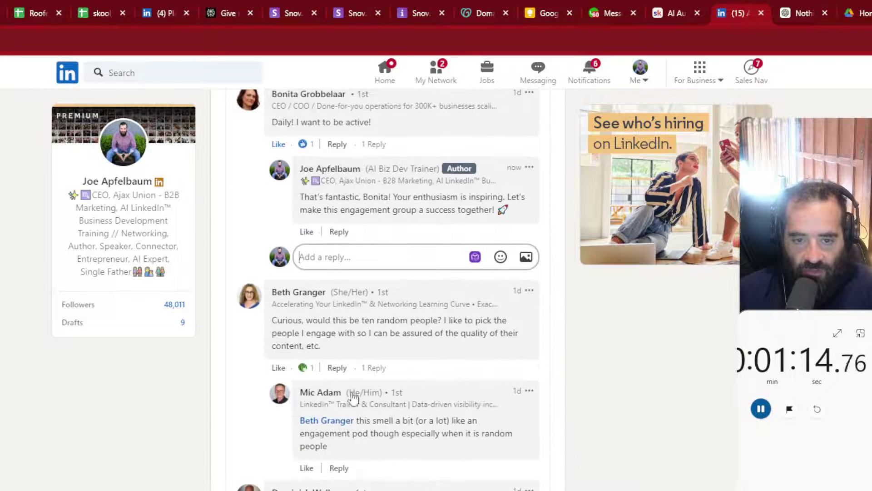
left_click(337, 368)
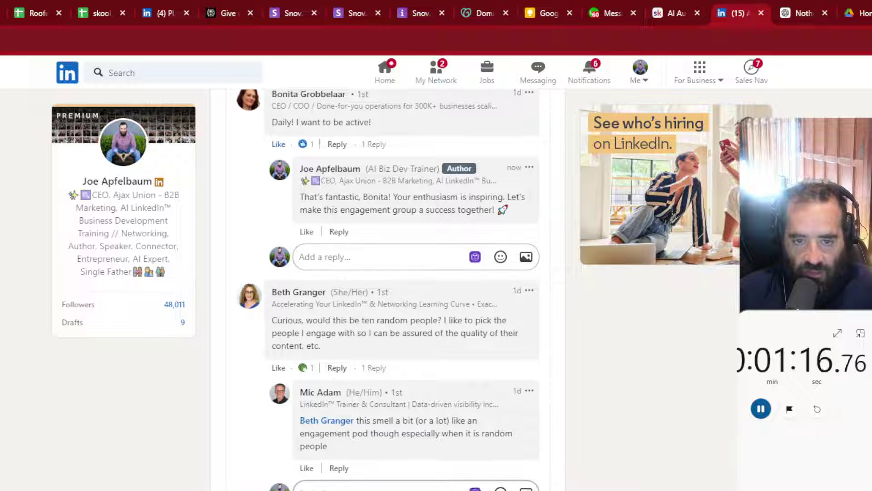
left_click(475, 490)
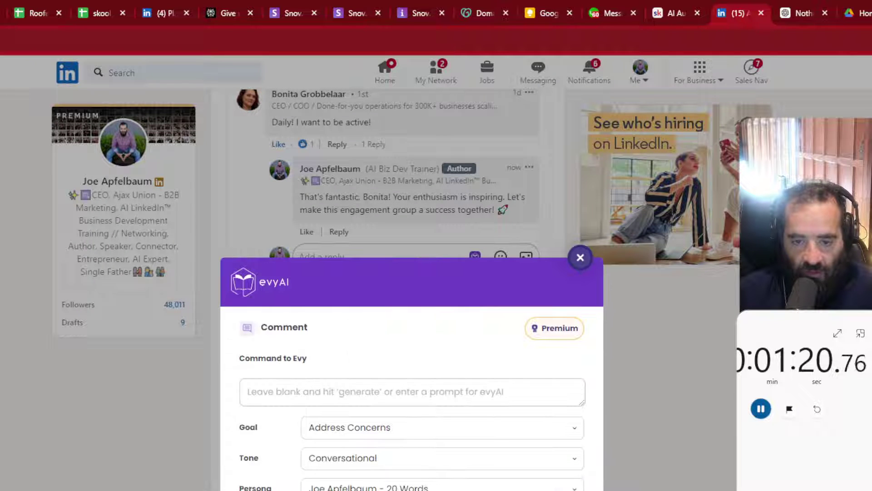
key("Escape")
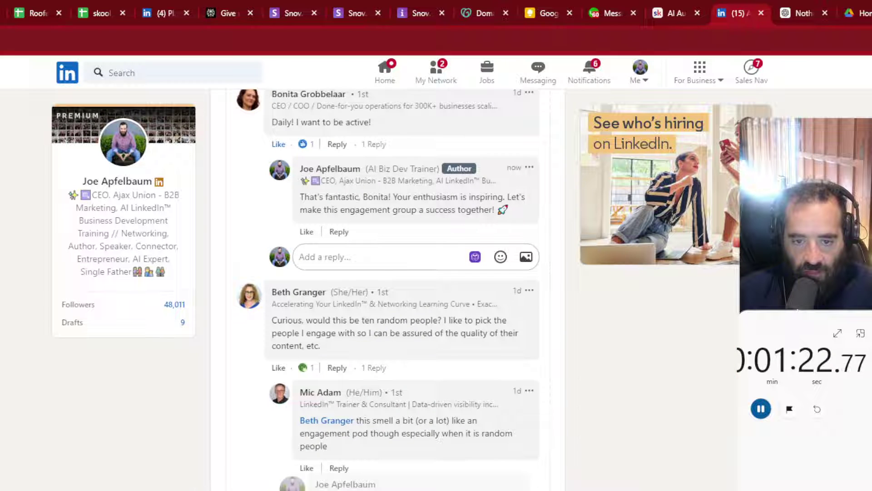
scroll(389, 287, "down", 5)
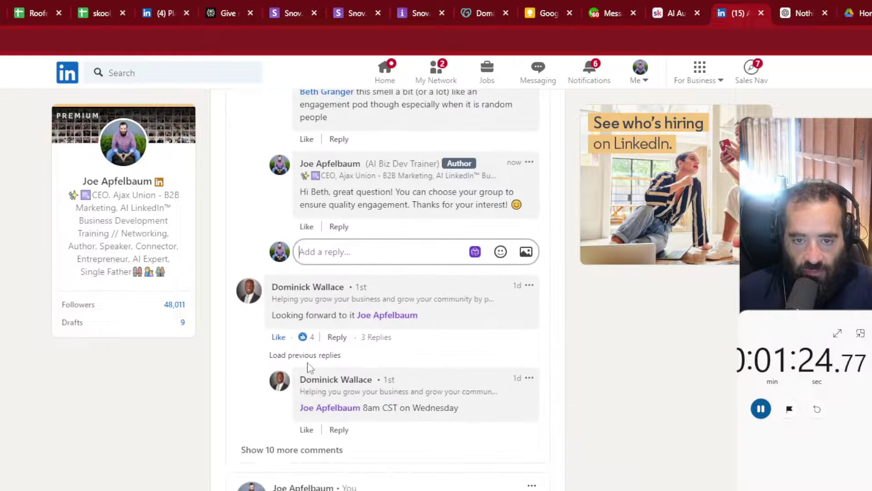
left_click(306, 450)
scroll(469, 470, "down", 5)
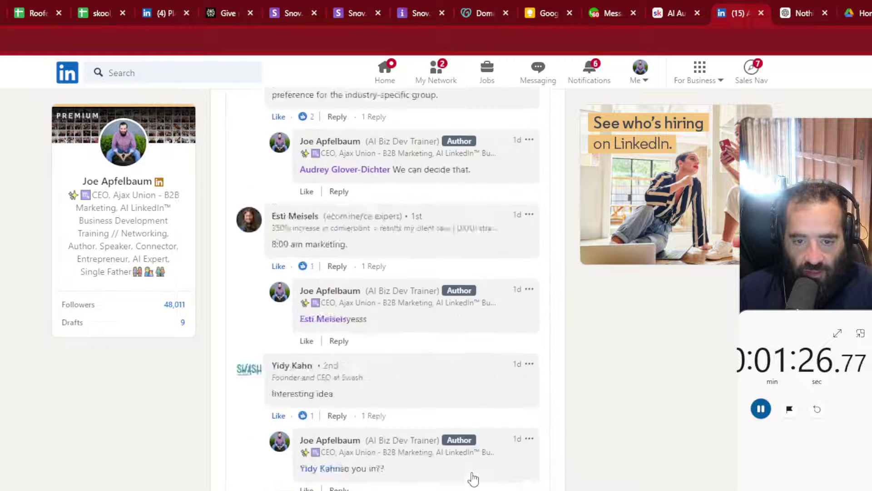
scroll(471, 470, "down", 4)
scroll(471, 471, "down", 6)
scroll(371, 414, "up", 5)
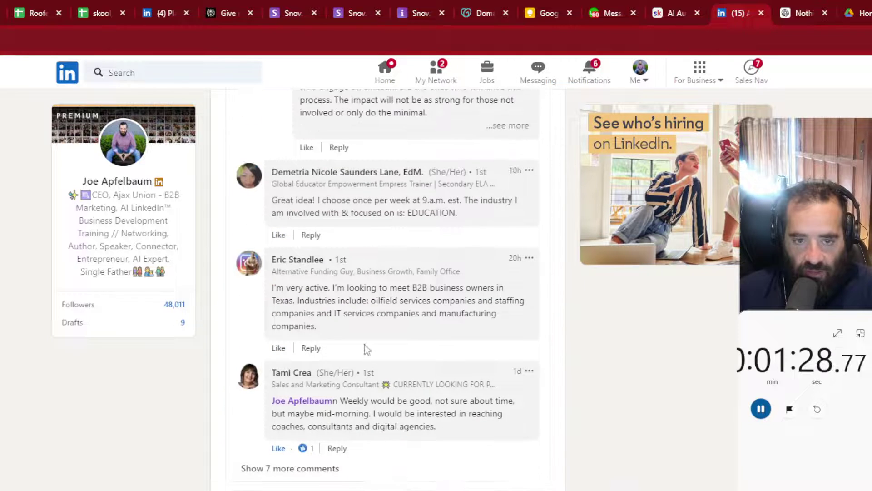
Post AI replies to the education industry comment and the Texas B2B owners comment
left_click(311, 235)
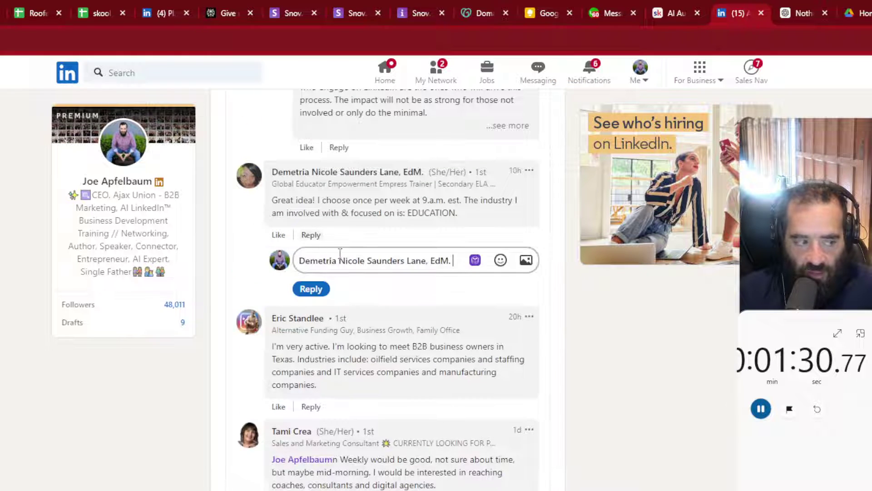
left_click(475, 261)
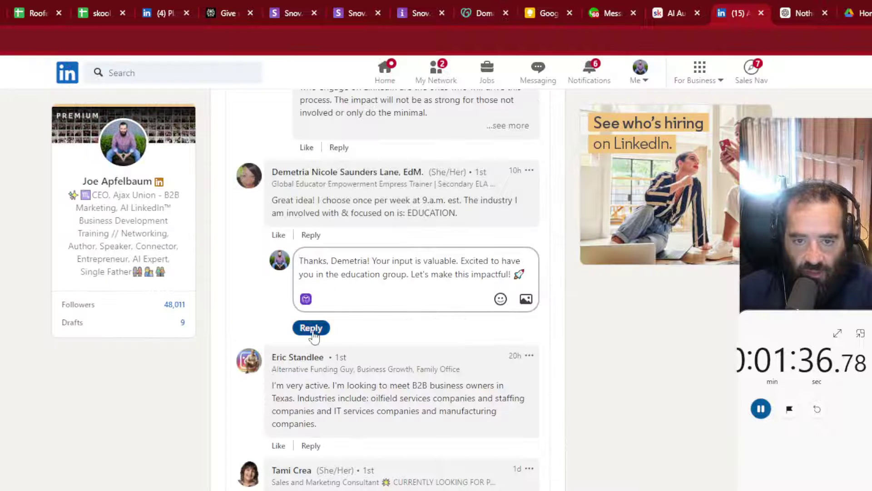
left_click(312, 327)
scroll(463, 378, "down", 3)
left_click(311, 271)
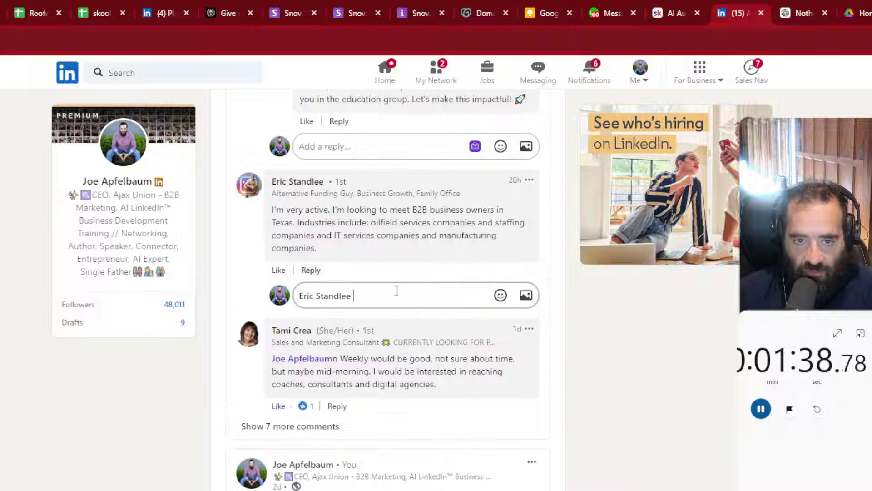
left_click(475, 296)
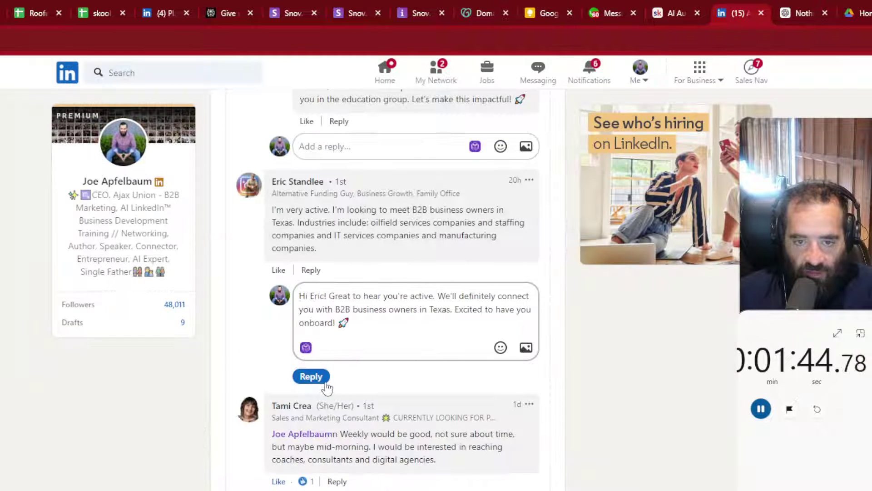
left_click(311, 376)
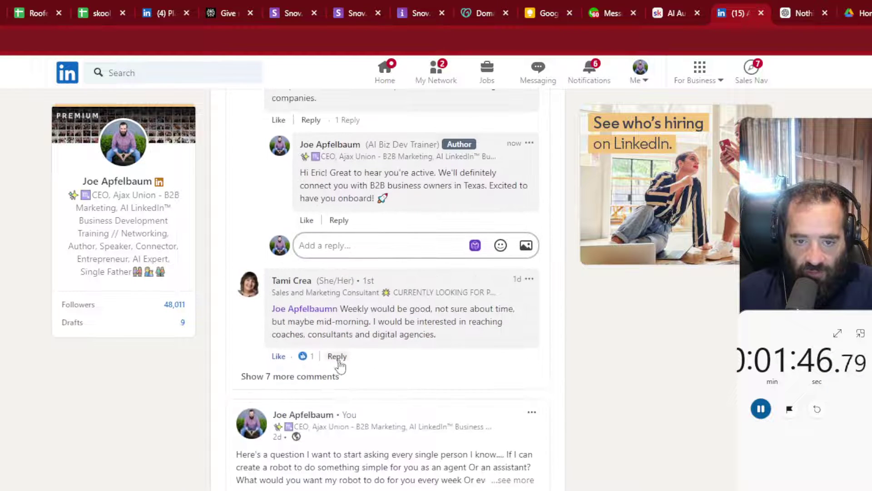
Post an AI-written welcoming reply to the weekly mid-morning coaches and consultants commenter
left_click(337, 356)
left_click(474, 383)
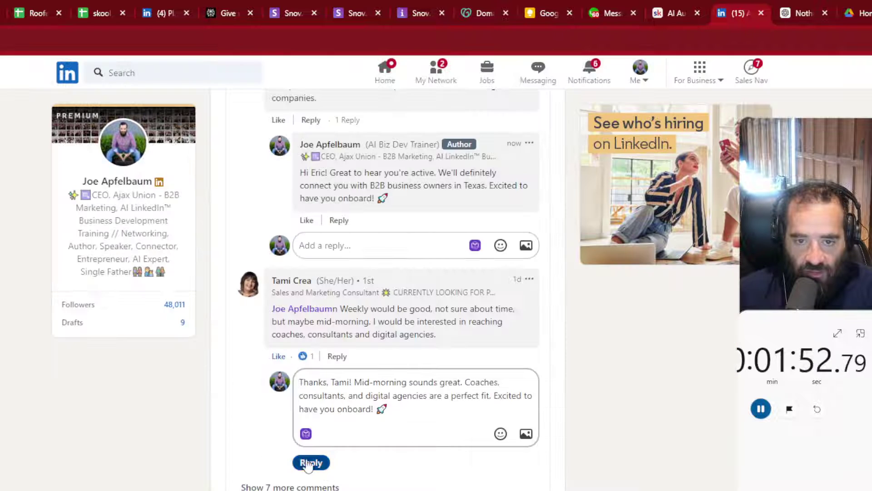
left_click(310, 464)
scroll(470, 464, "down", 3)
scroll(458, 439, "down", 2)
scroll(458, 439, "up", 2)
Load the remaining 7 comments and post an AI reply to the Monday or Friday commenter
left_click(288, 298)
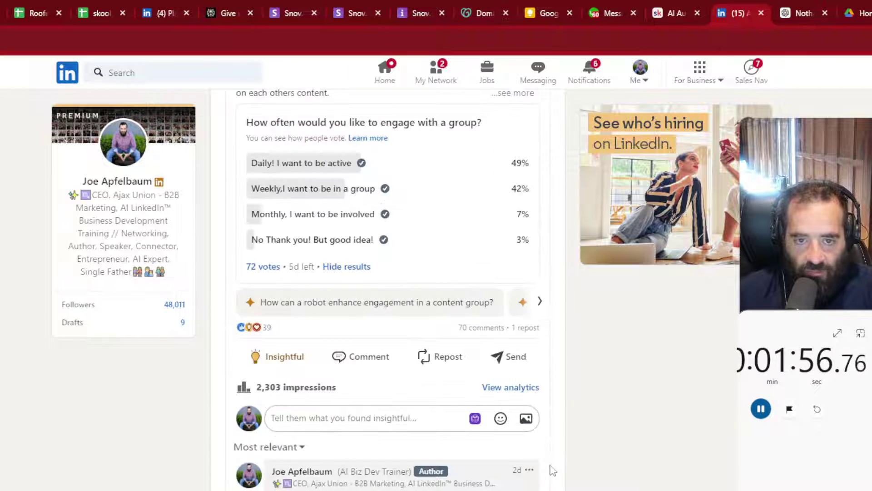
scroll(552, 472, "down", 1)
scroll(551, 473, "down", 3)
scroll(532, 477, "up", 2)
scroll(508, 485, "down", 4)
scroll(362, 397, "up", 3)
scroll(335, 370, "down", 2)
left_click(311, 279)
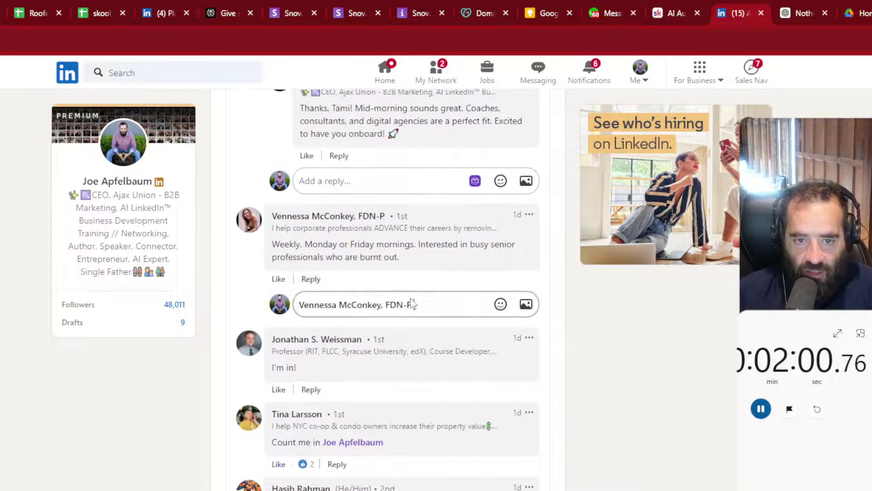
left_click(476, 305)
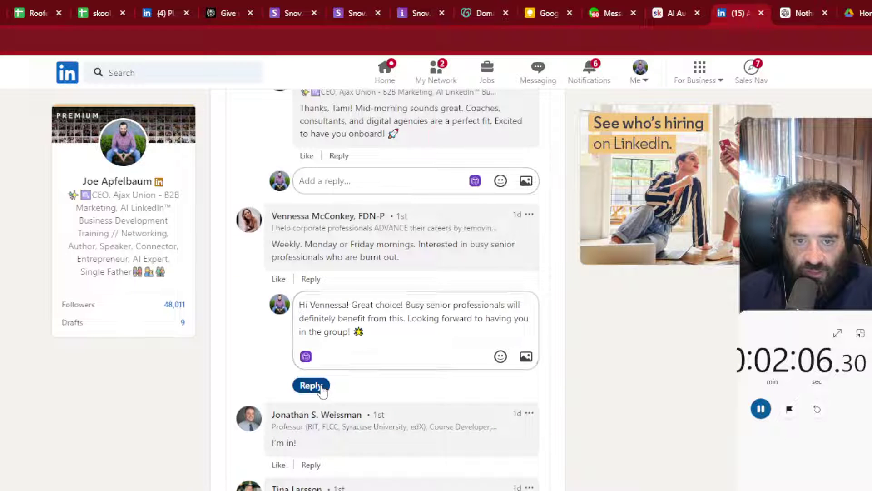
left_click(311, 386)
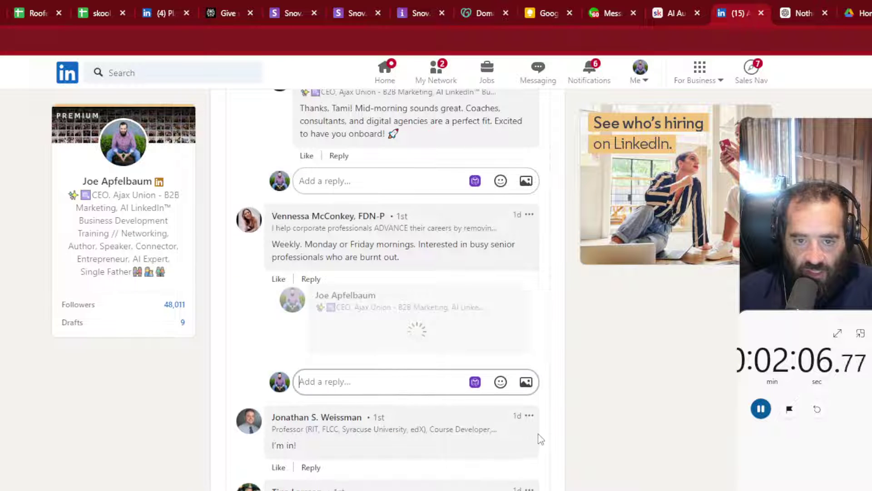
scroll(329, 385, "down", 2)
Post AI-drafted thank-you replies to the 'I'm in!' and 'Count me in' comments
left_click(311, 403)
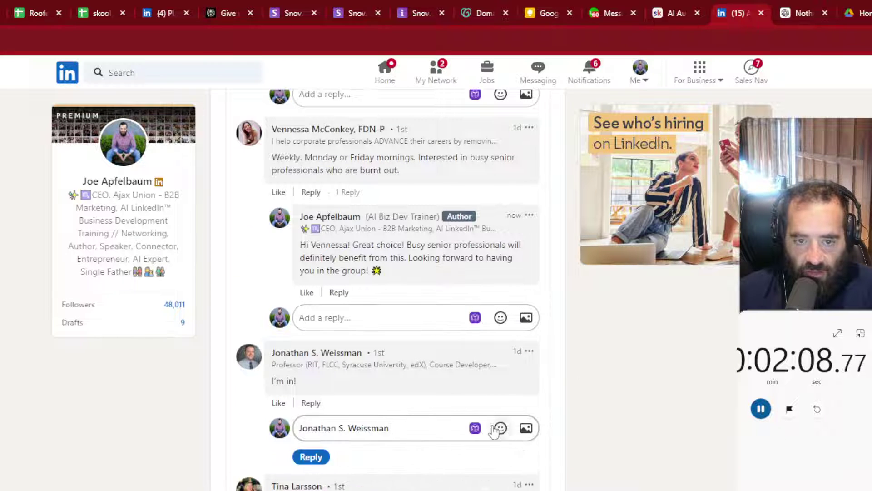
left_click(475, 427)
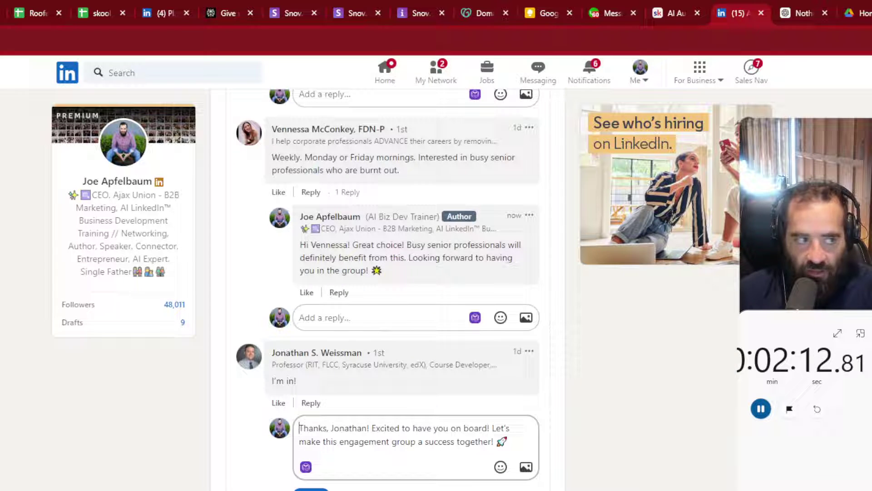
scroll(316, 308, "down", 2)
scroll(316, 308, "down", 1)
left_click(316, 305)
scroll(365, 304, "down", 2)
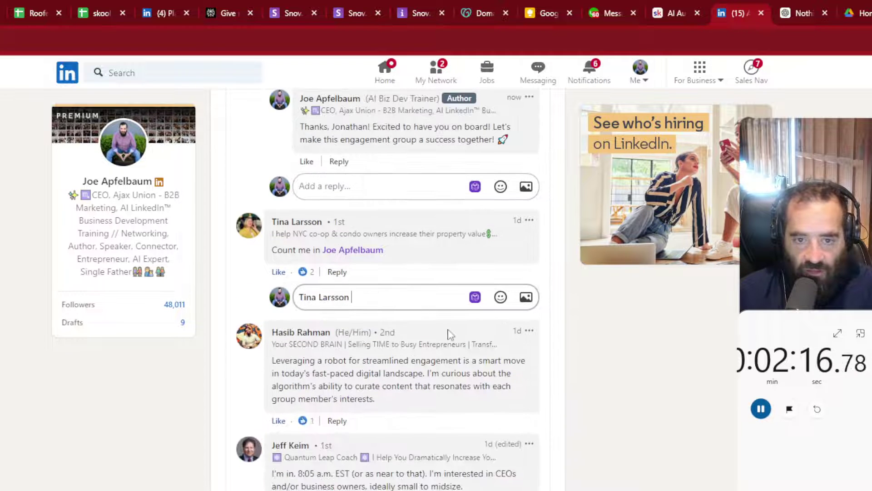
left_click(475, 298)
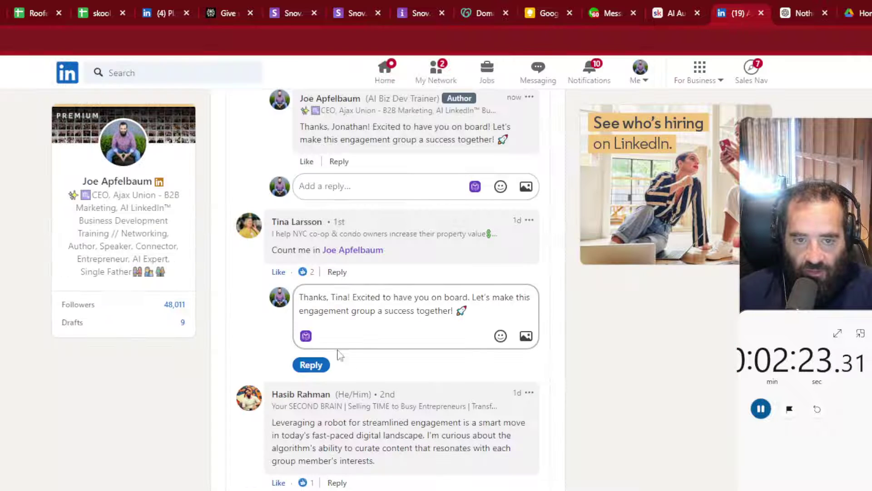
left_click(314, 365)
scroll(522, 409, "down", 3)
Post AI replies to the algorithm curation comment and confirming 8:05 a.m. EST works
left_click(337, 307)
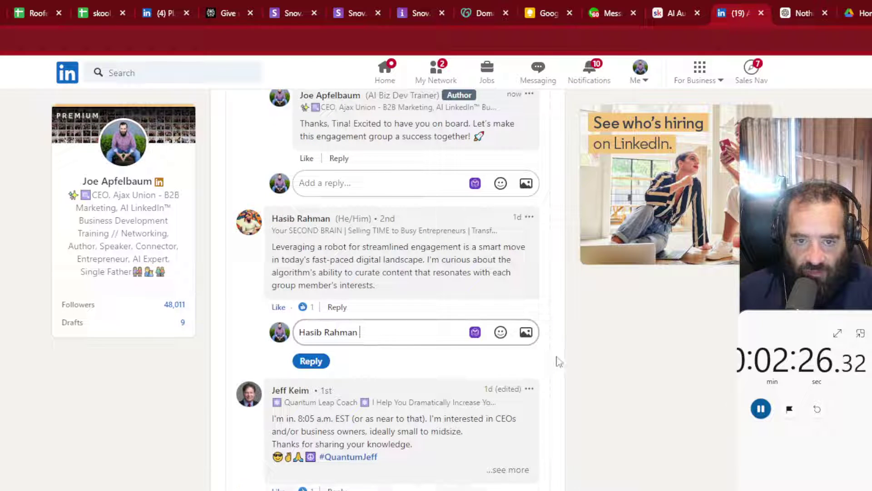
left_click(473, 334)
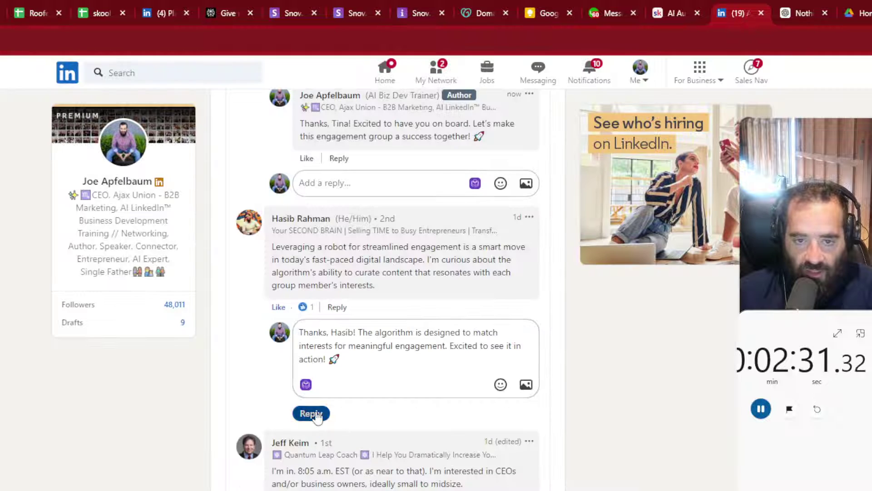
left_click(311, 414)
scroll(409, 360, "down", 3)
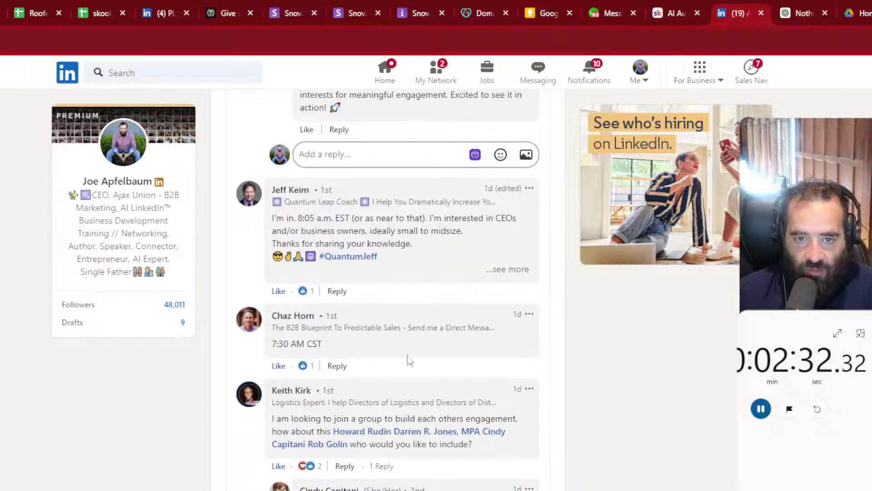
left_click(331, 293)
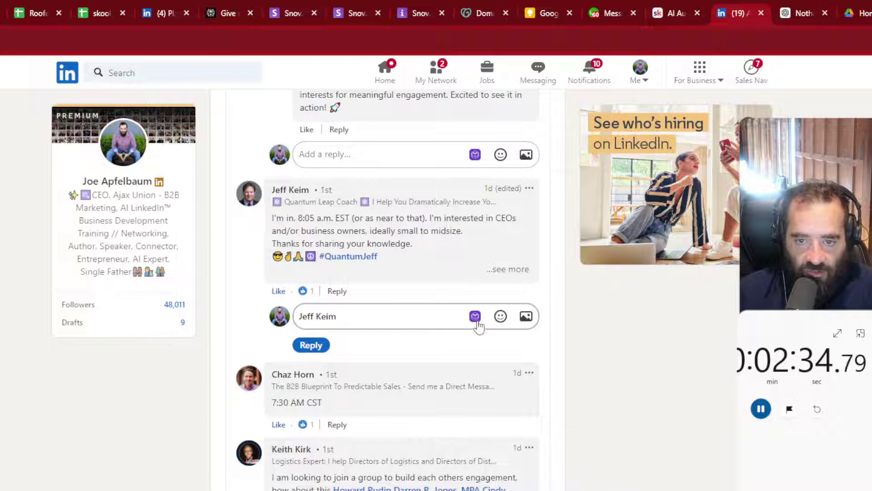
left_click(475, 315)
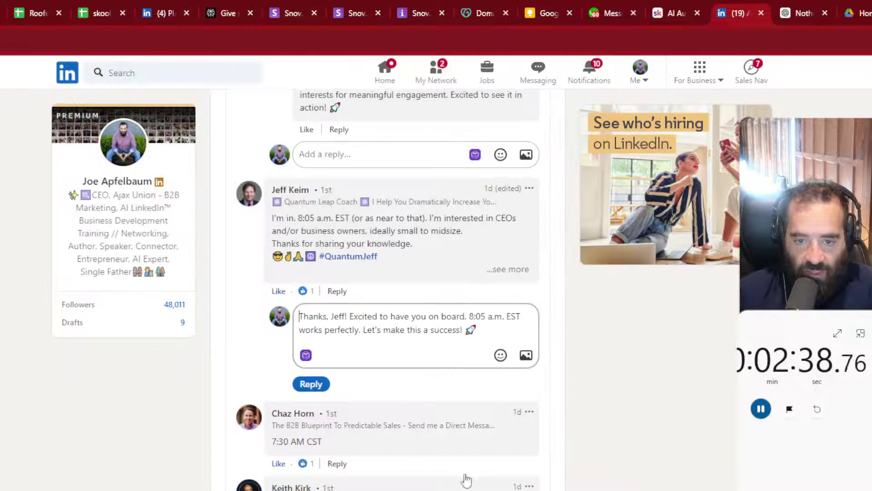
left_click(311, 384)
scroll(468, 396, "down", 4)
left_click(337, 225)
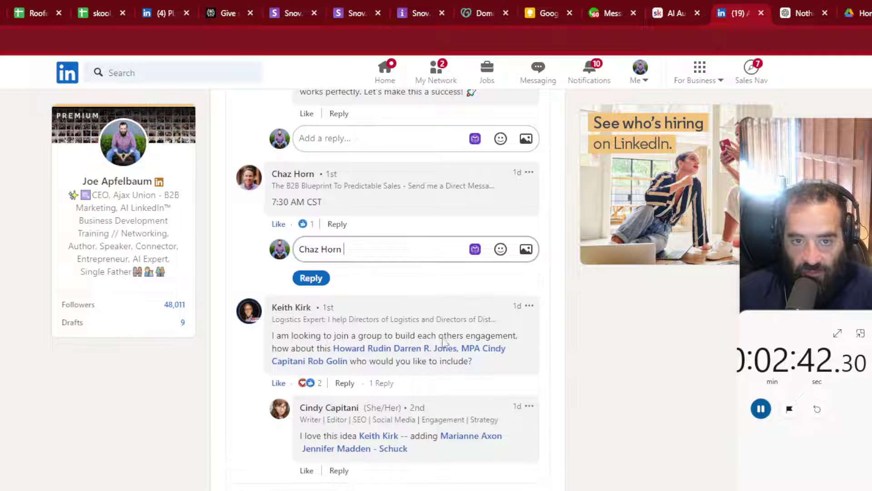
left_click(475, 250)
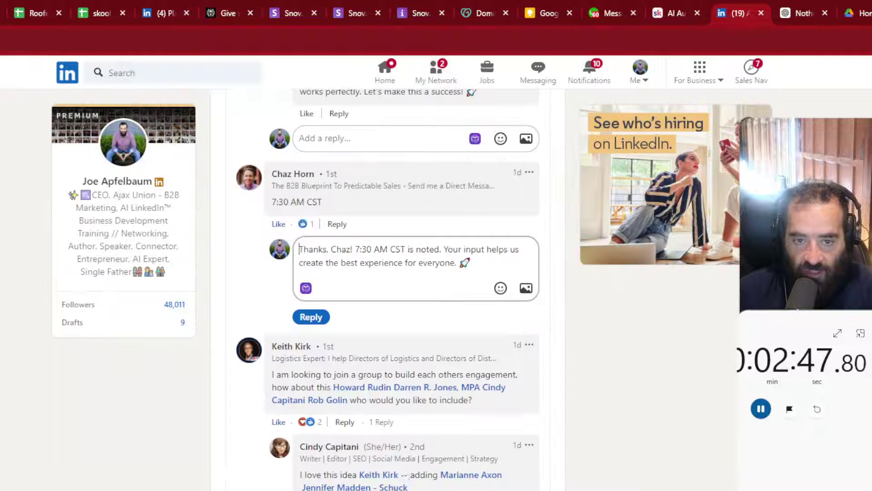
left_click(312, 316)
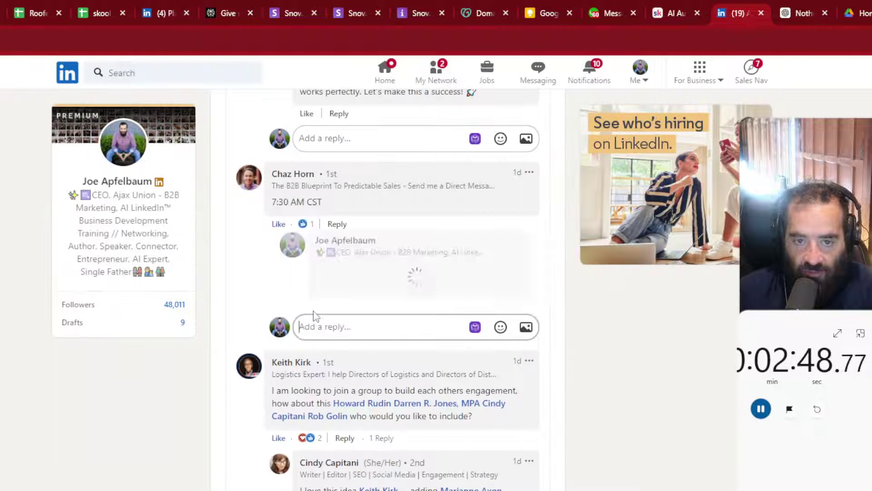
scroll(370, 366, "down", 1)
left_click(344, 372)
scroll(505, 388, "down", 3)
left_click(475, 294)
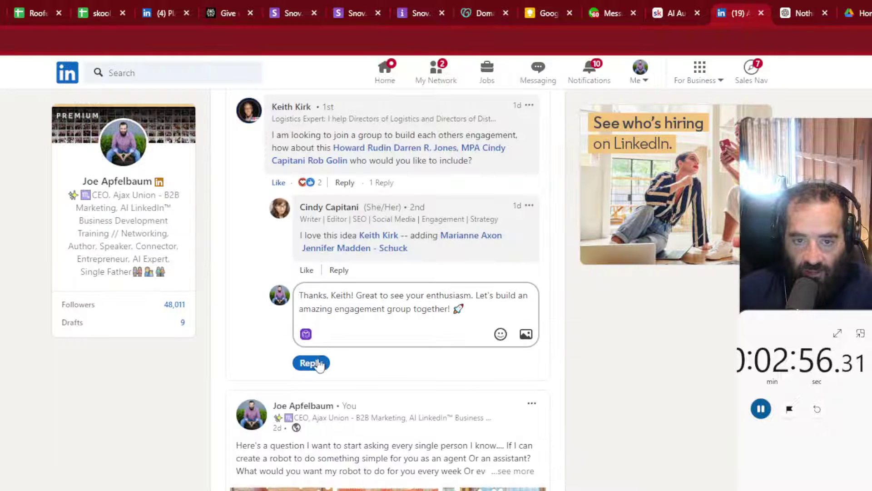
left_click(312, 362)
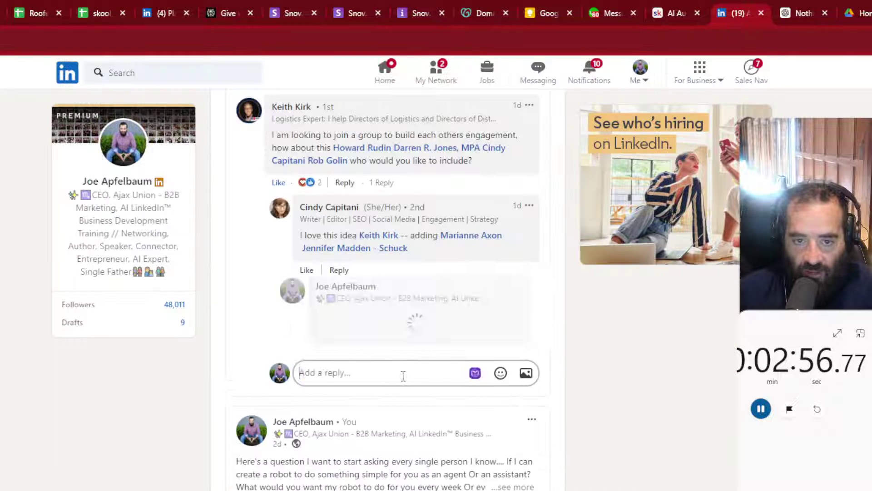
scroll(375, 345, "up", 4)
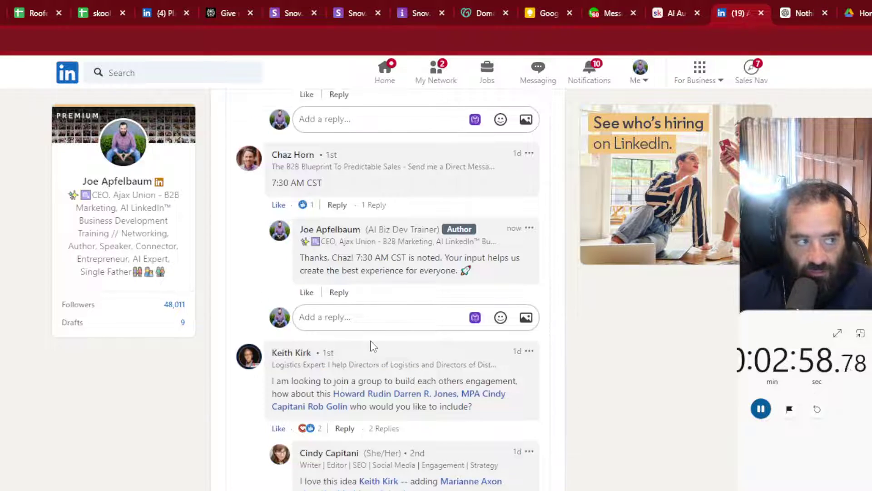
scroll(373, 346, "up", 4)
scroll(373, 346, "down", 3)
scroll(375, 346, "down", 3)
scroll(377, 346, "down", 3)
scroll(379, 348, "down", 3)
scroll(377, 348, "down", 3)
scroll(378, 348, "down", 3)
scroll(379, 346, "down", 3)
scroll(381, 347, "down", 3)
scroll(379, 346, "down", 3)
scroll(379, 347, "up", 10)
scroll(379, 350, "down", 3)
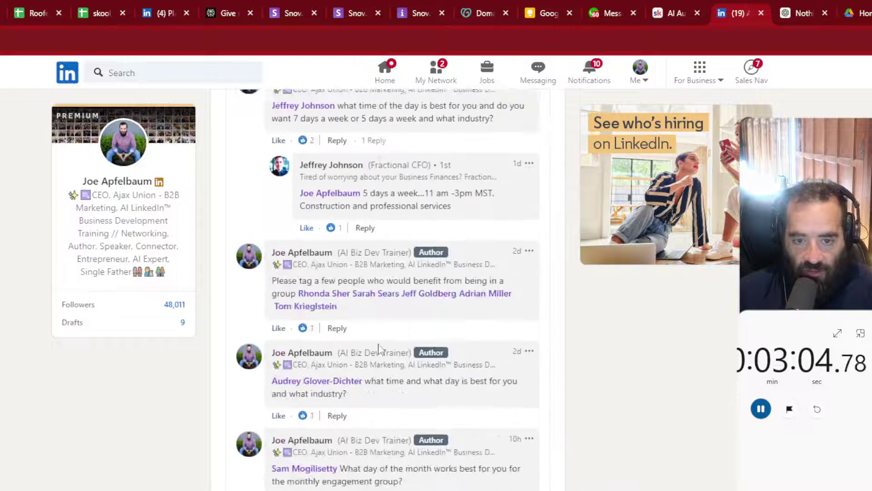
scroll(379, 356, "down", 2)
scroll(377, 365, "down", 1)
scroll(368, 382, "down", 1)
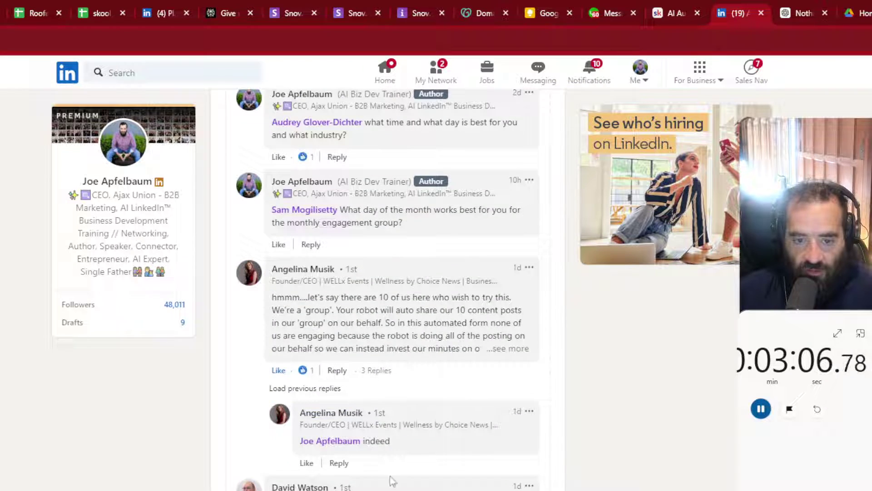
Load the earlier replies under the robot-group comment while reviewing the poll results
left_click(320, 389)
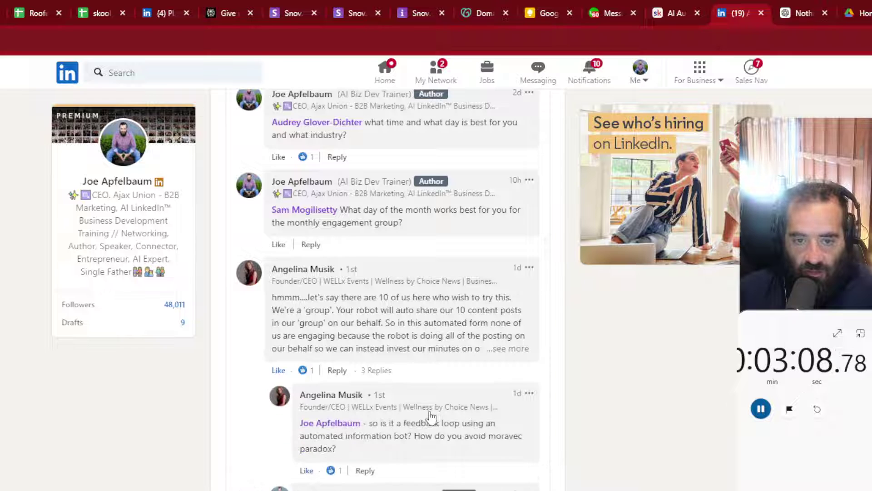
scroll(352, 450, "down", 5)
scroll(352, 449, "down", 5)
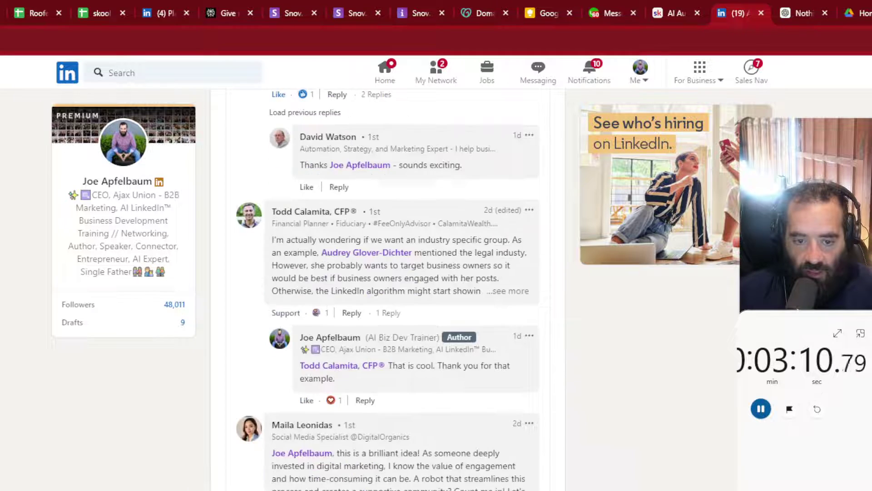
scroll(353, 450, "down", 4)
scroll(406, 439, "up", 5)
scroll(405, 439, "up", 5)
scroll(405, 440, "up", 5)
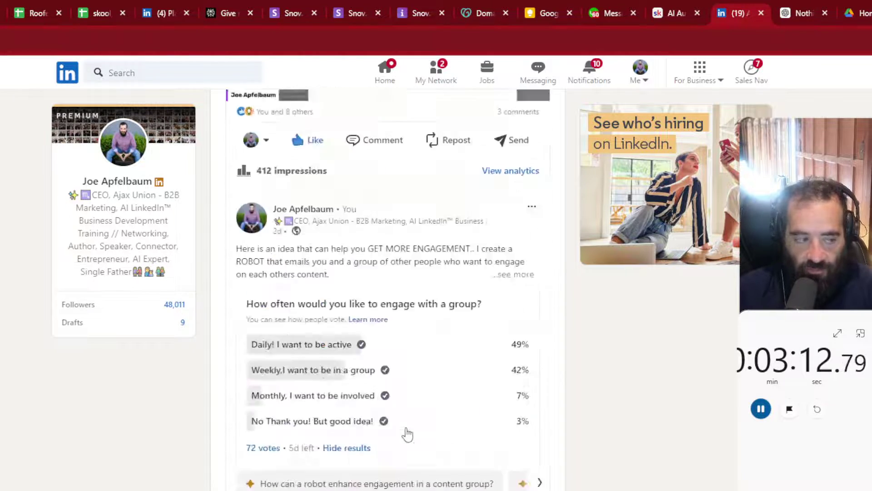
scroll(409, 423, "up", 5)
scroll(409, 423, "up", 5)
scroll(409, 423, "down", 5)
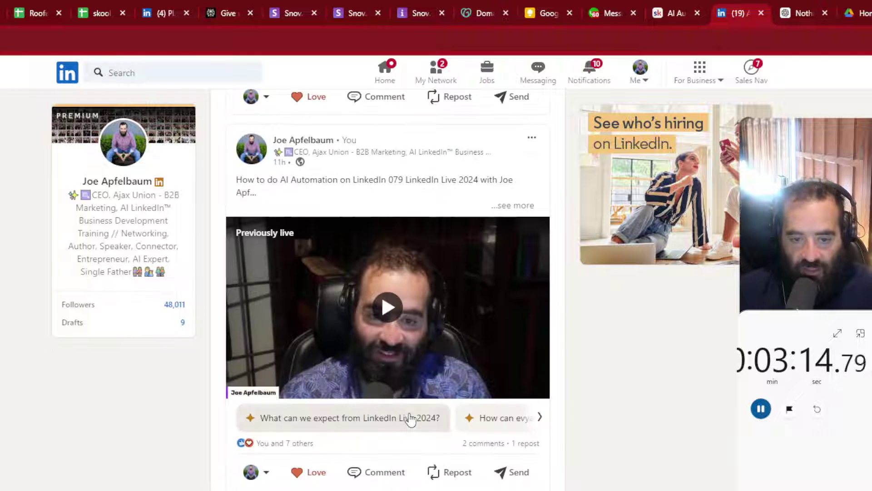
scroll(693, 461, "down", 5)
scroll(653, 461, "down", 5)
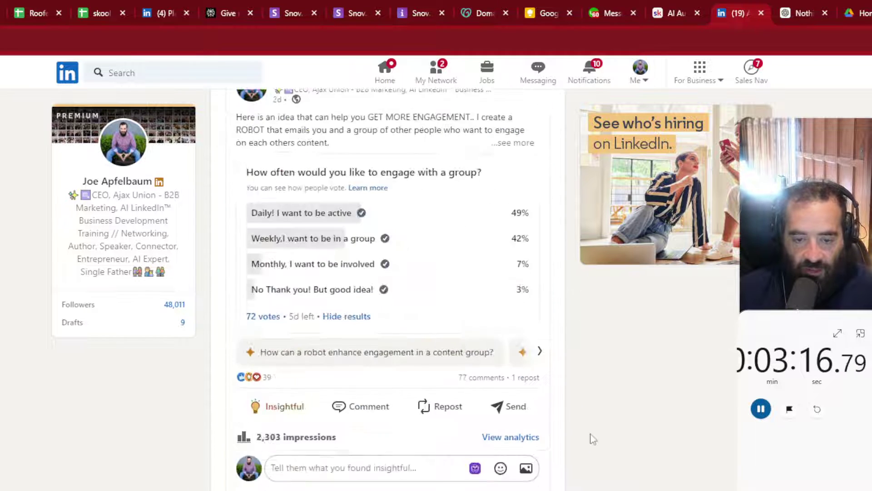
scroll(540, 432, "up", 2)
scroll(540, 432, "up", 3)
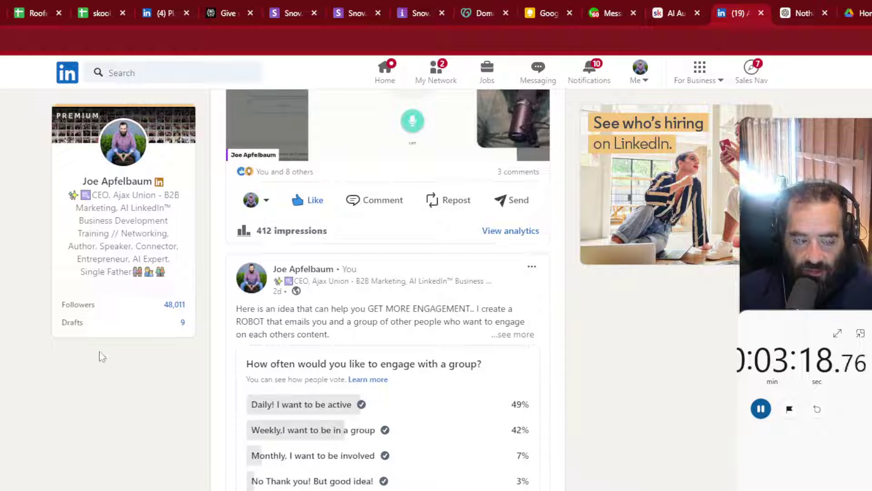
scroll(388, 287, "down", 3)
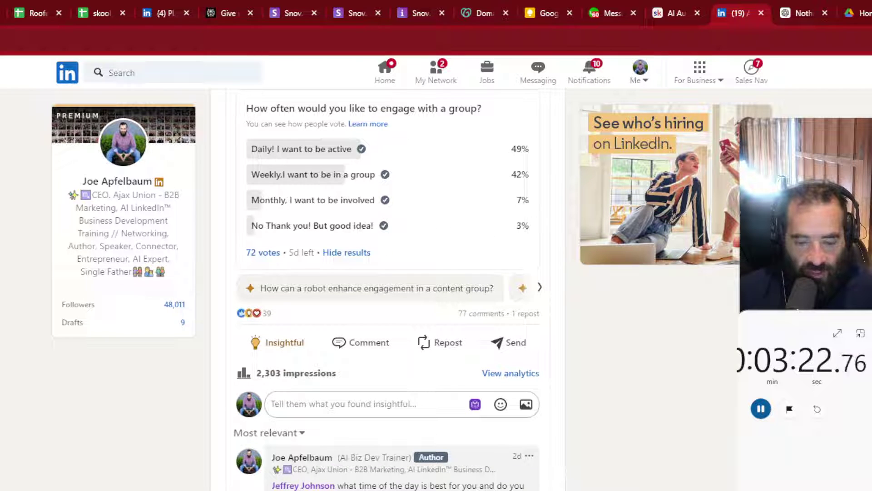
left_click(161, 74)
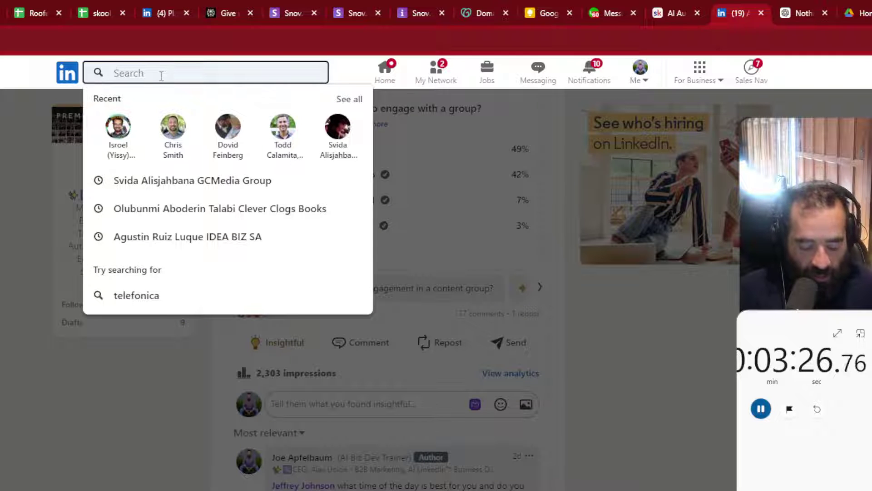
type("nat b")
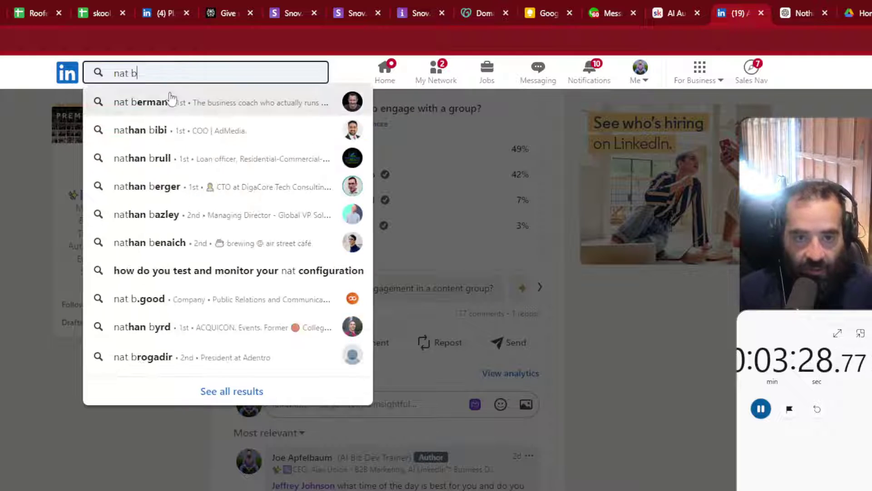
left_click(143, 102)
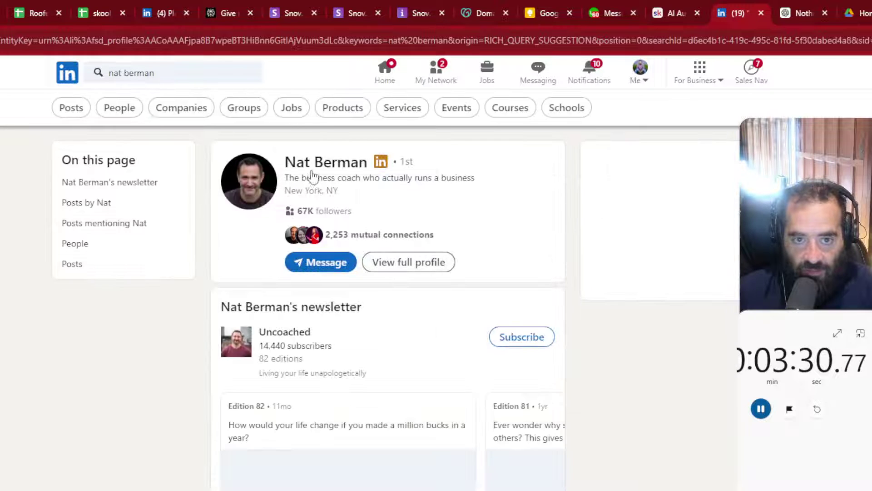
left_click(317, 172)
scroll(382, 407, "down", 3)
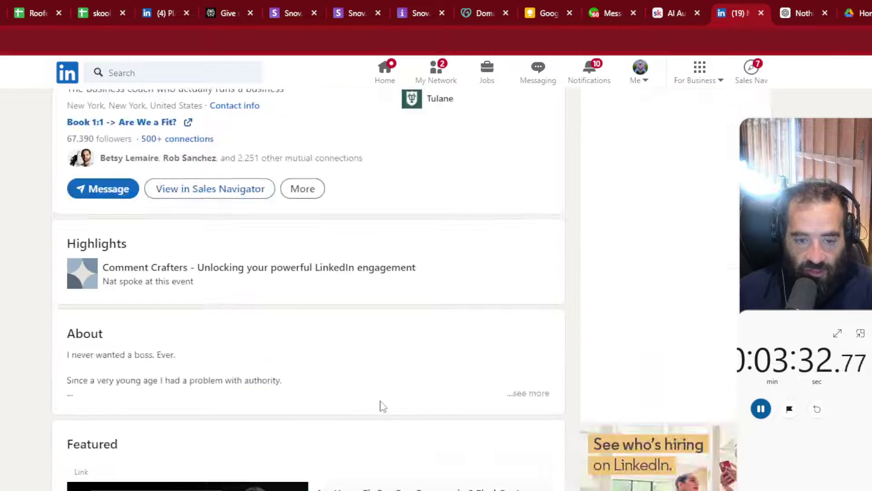
scroll(381, 407, "down", 3)
scroll(382, 405, "down", 2)
left_click(366, 385)
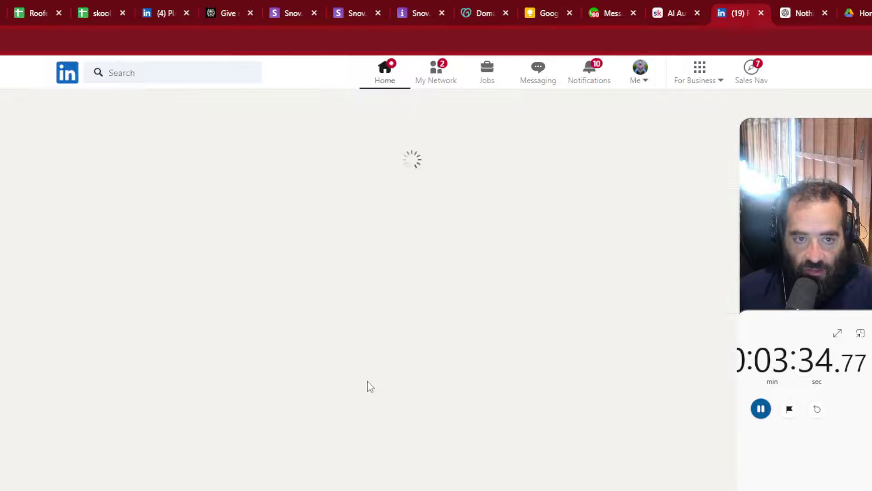
scroll(385, 383, "down", 3)
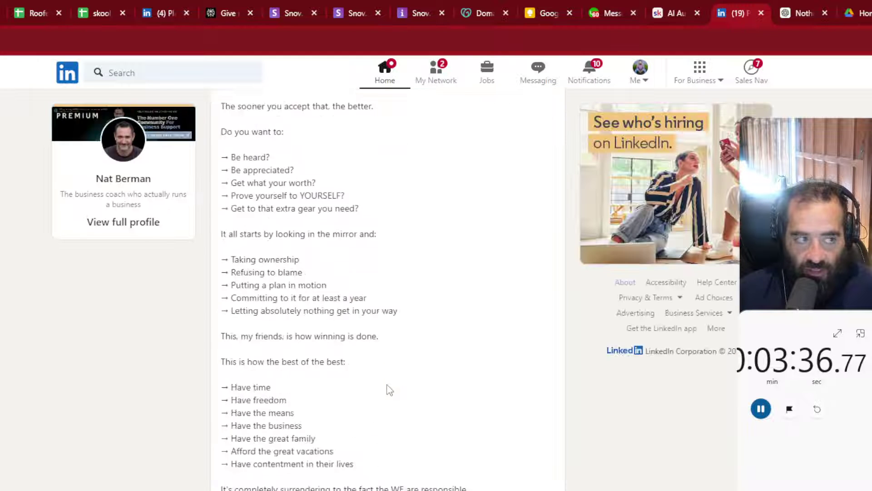
scroll(387, 383, "down", 2)
scroll(388, 388, "down", 4)
scroll(387, 390, "down", 3)
scroll(386, 393, "down", 4)
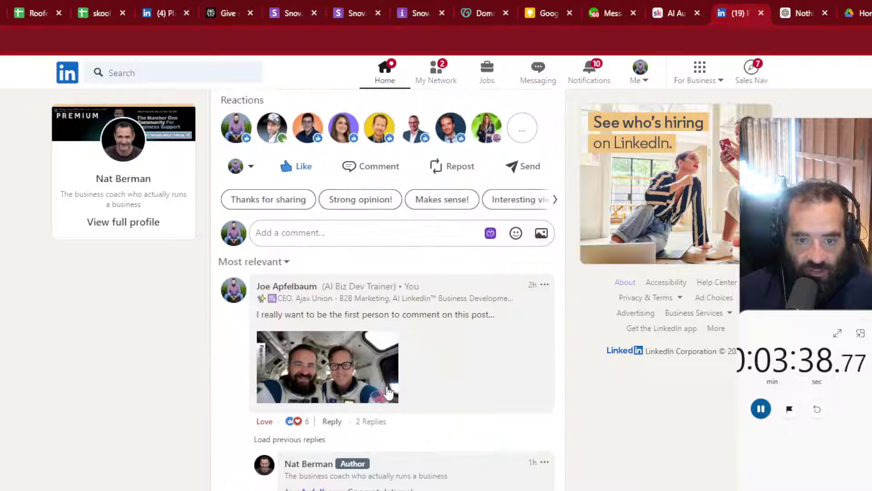
scroll(386, 394, "down", 3)
scroll(388, 394, "down", 3)
scroll(387, 394, "down", 4)
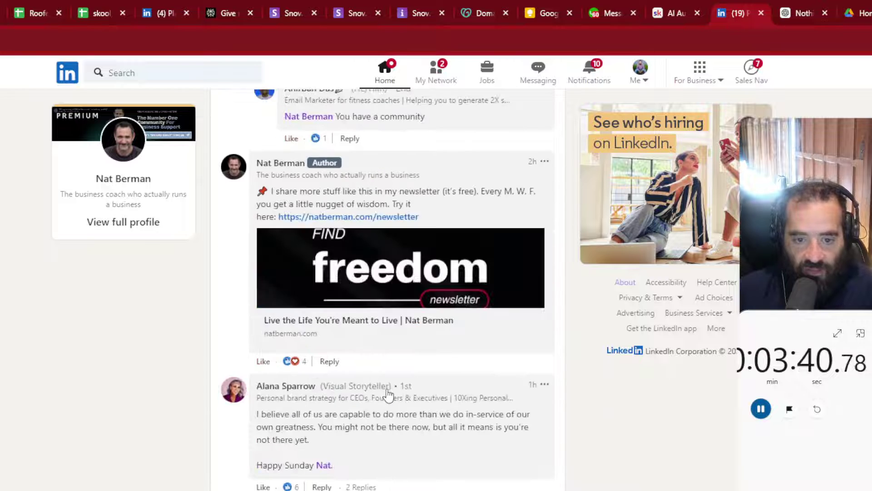
scroll(387, 394, "down", 3)
scroll(388, 394, "down", 3)
scroll(431, 466, "down", 1)
scroll(379, 358, "down", 2)
scroll(409, 355, "down", 2)
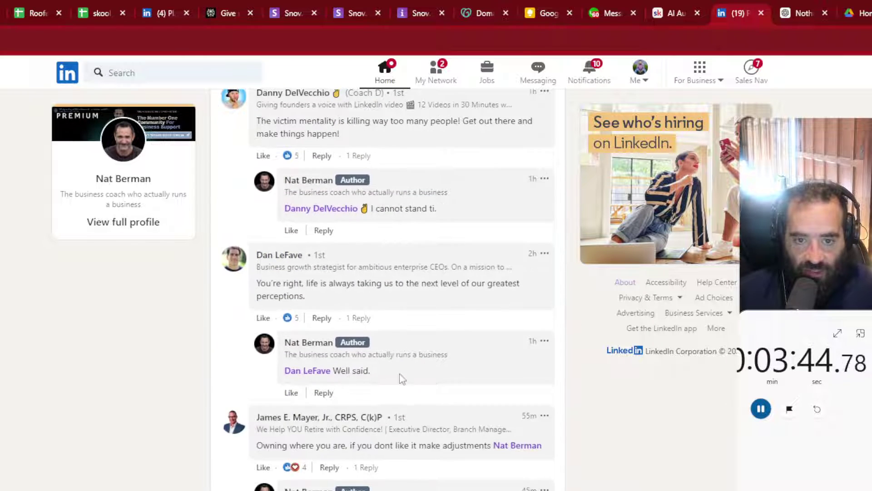
scroll(333, 336, "up", 3)
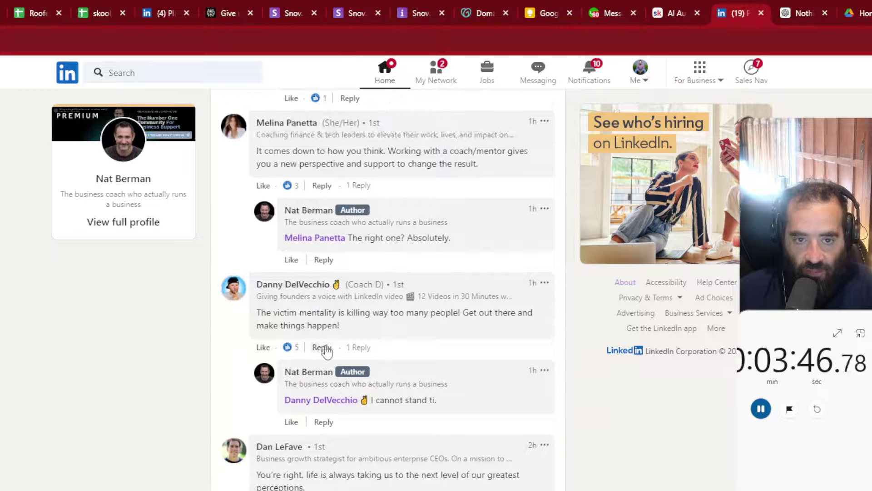
left_click(323, 347)
left_click(491, 449)
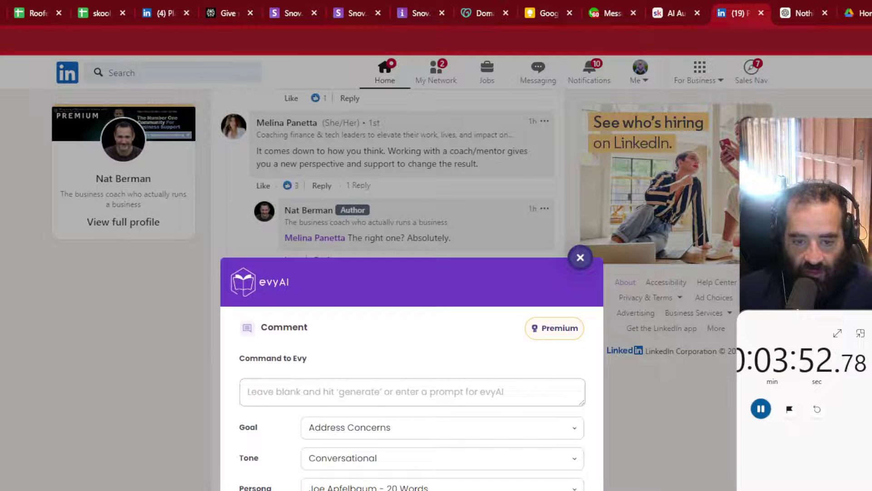
scroll(384, 469, "down", 1)
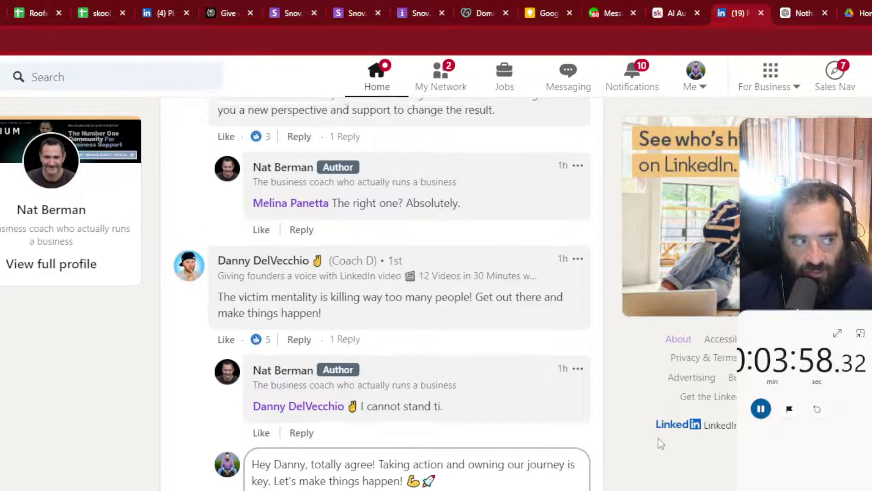
scroll(598, 420, "down", 2)
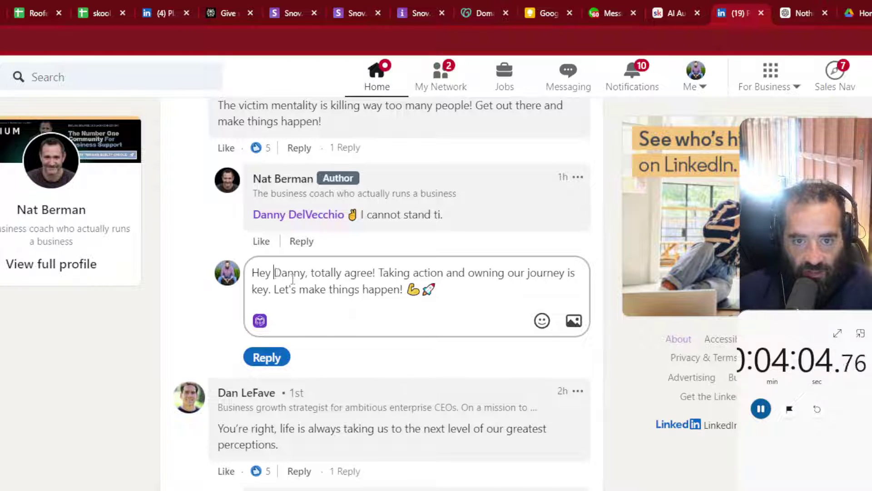
type("@")
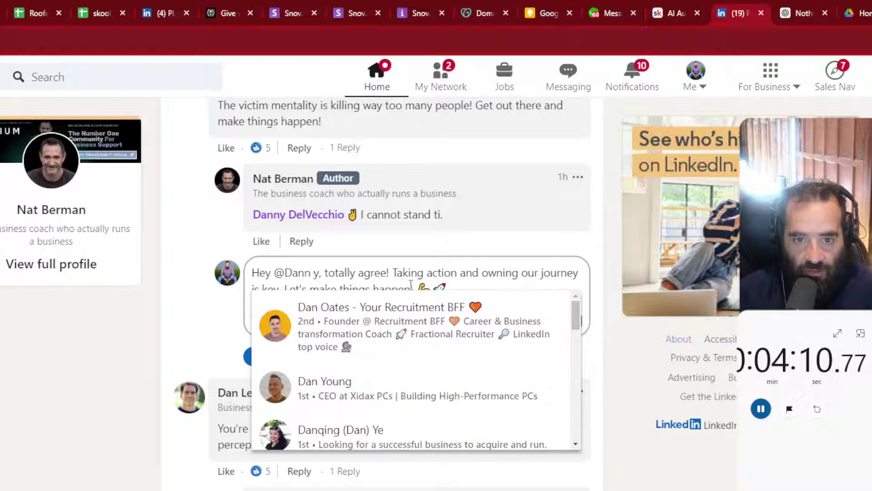
key("BackSpace")
key("Right")
type("de")
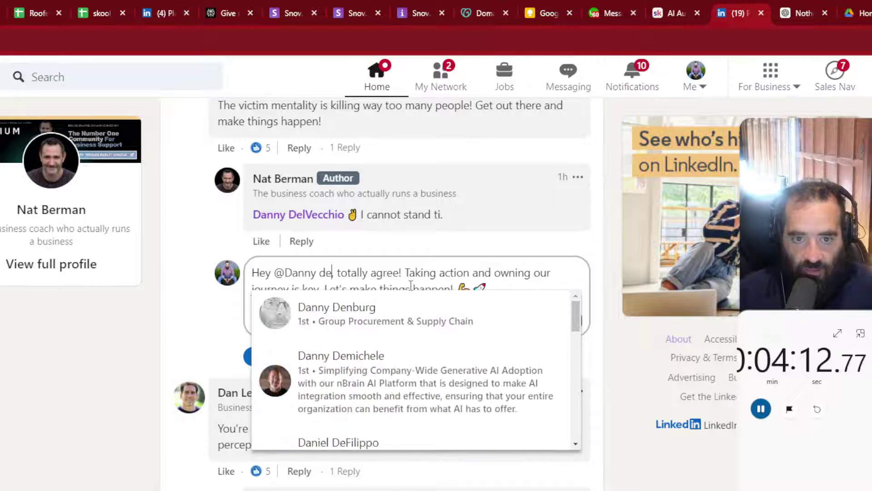
type("lv")
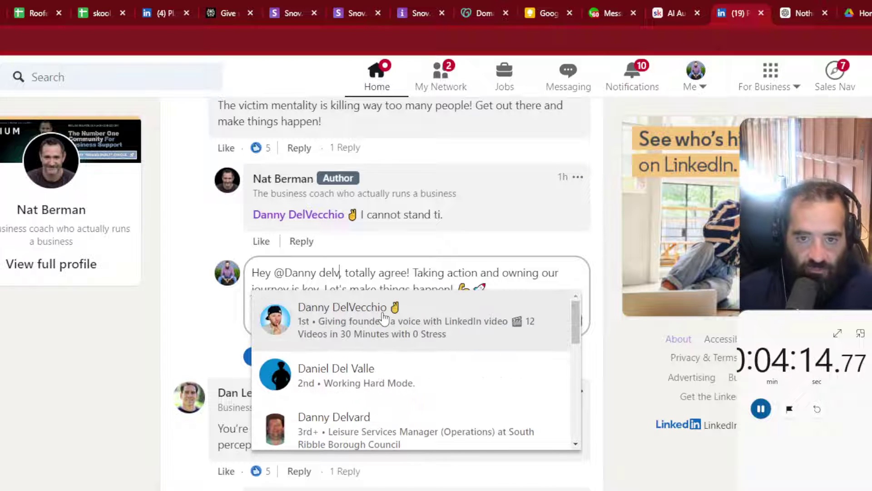
left_click(384, 318)
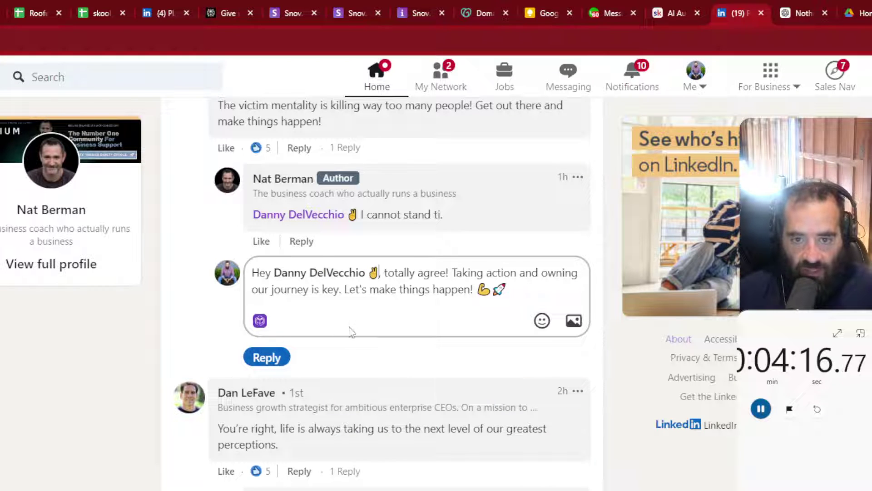
left_click(267, 358)
scroll(344, 377, "up", 3)
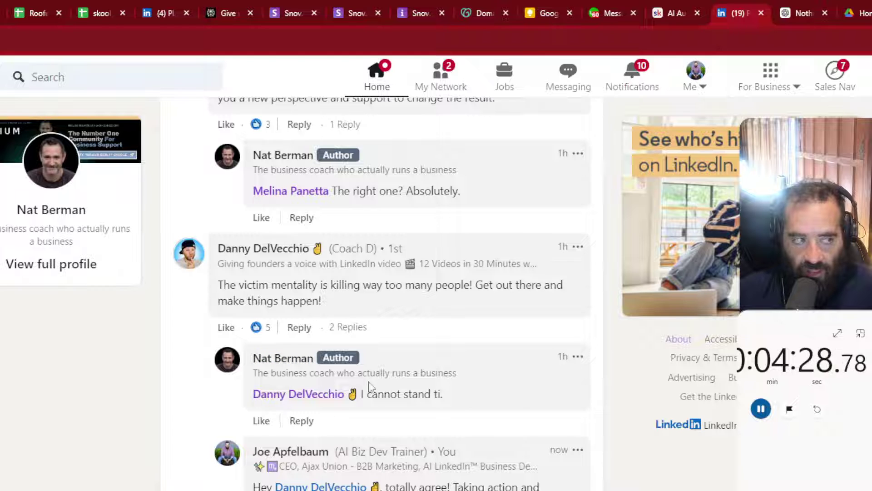
scroll(366, 396, "down", 1)
scroll(387, 428, "down", 1)
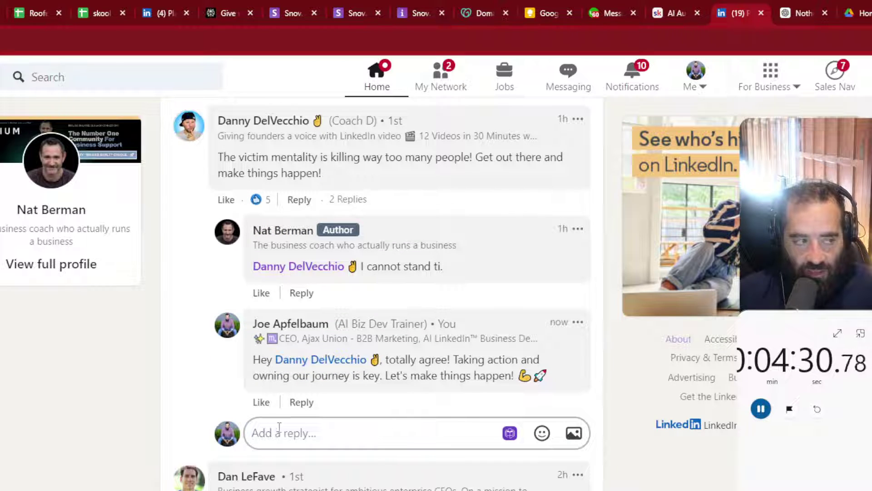
scroll(320, 395, "up", 4)
scroll(266, 307, "up", 4)
scroll(205, 232, "up", 2)
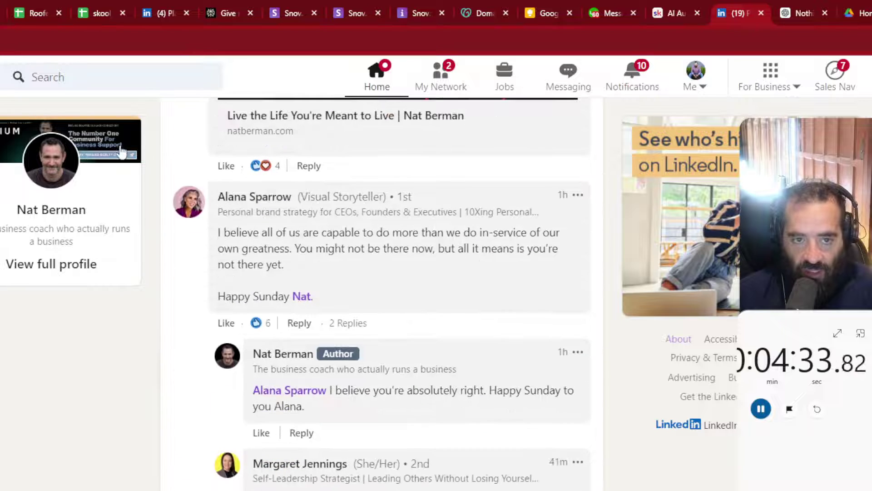
left_click(372, 84)
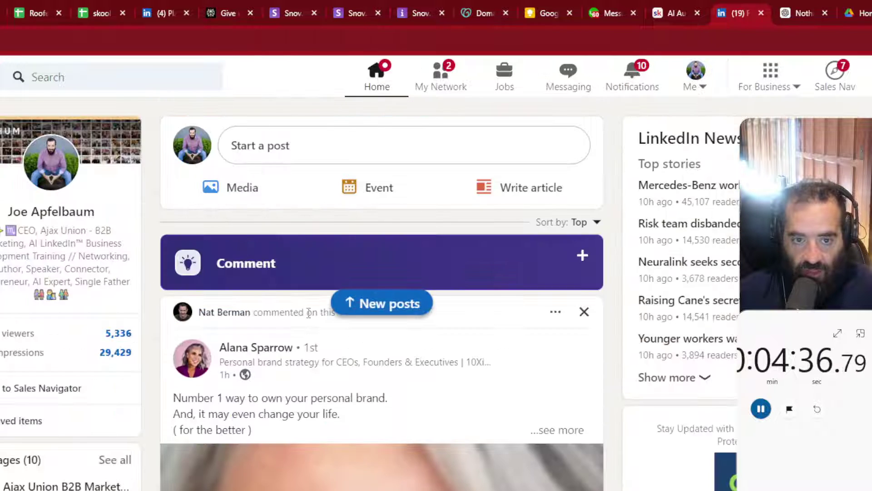
scroll(311, 331, "down", 5)
scroll(308, 327, "down", 3)
scroll(309, 327, "down", 5)
scroll(309, 328, "down", 5)
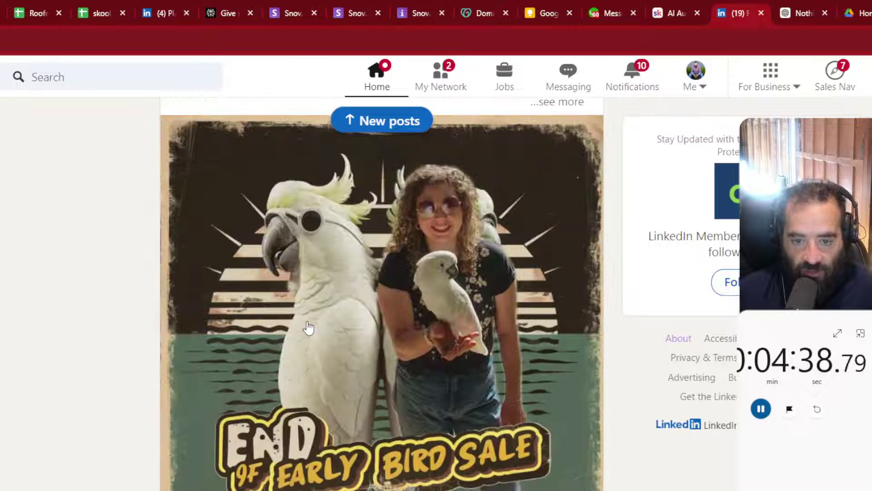
scroll(308, 328, "down", 5)
scroll(268, 308, "down", 1)
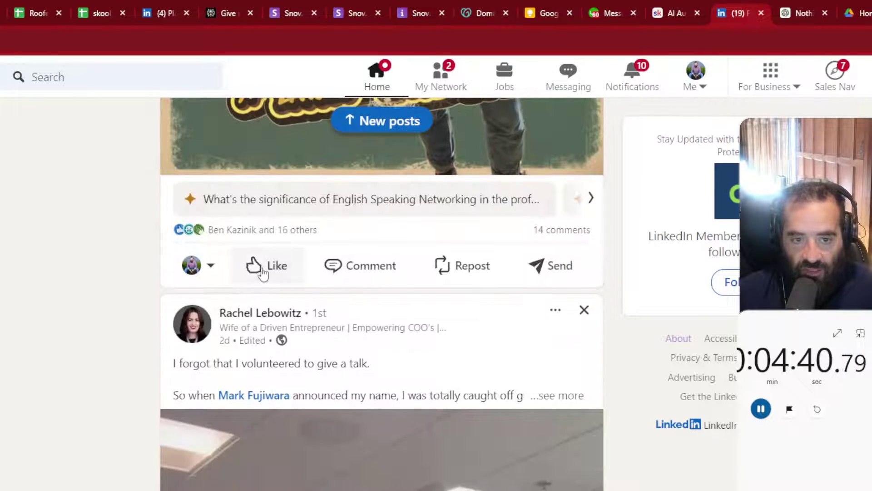
left_click(259, 265)
scroll(389, 326, "down", 1)
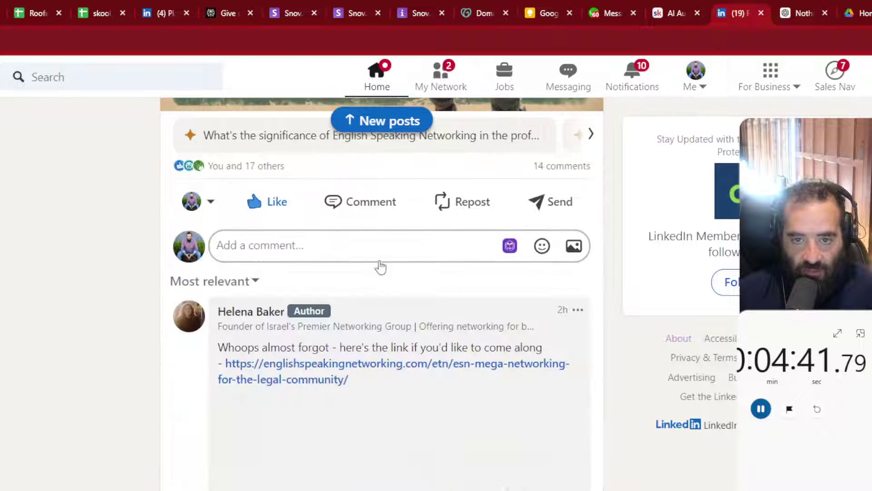
left_click(510, 247)
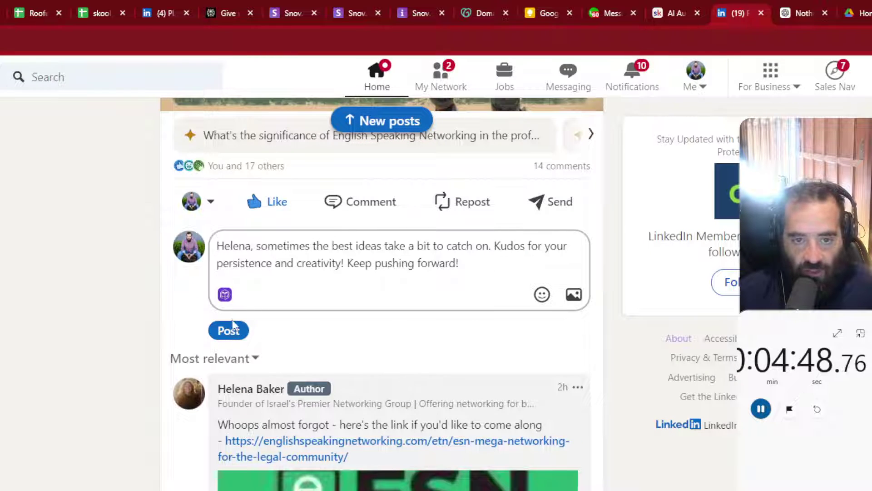
left_click(230, 330)
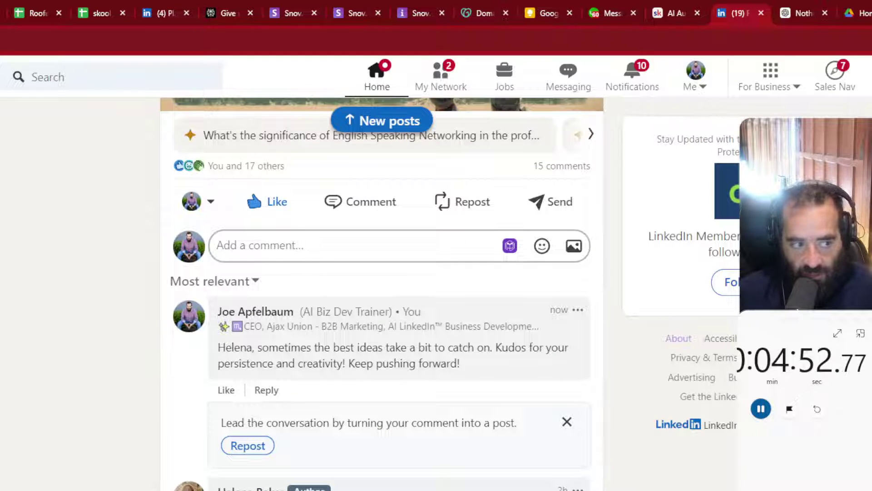
scroll(382, 294, "down", 6)
scroll(382, 293, "down", 4)
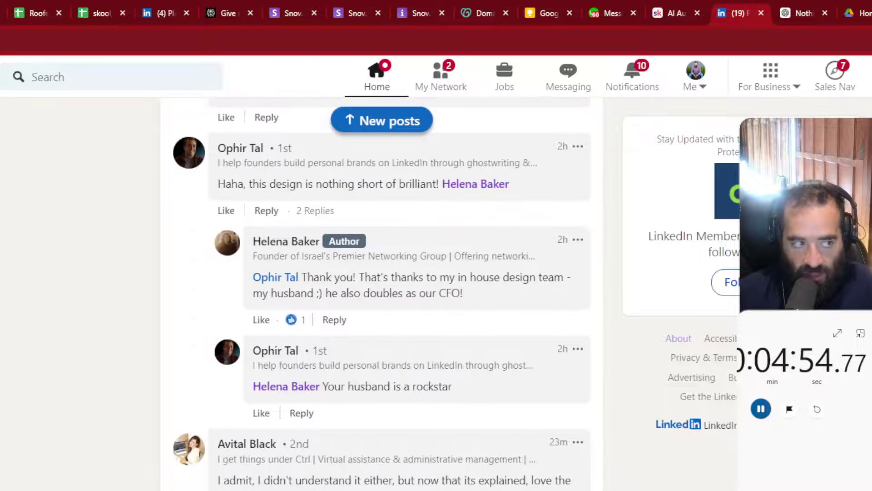
Open the list of people who recently viewed your profile from the feed's left card
key("ctrl+plus")
key("ctrl+plus")
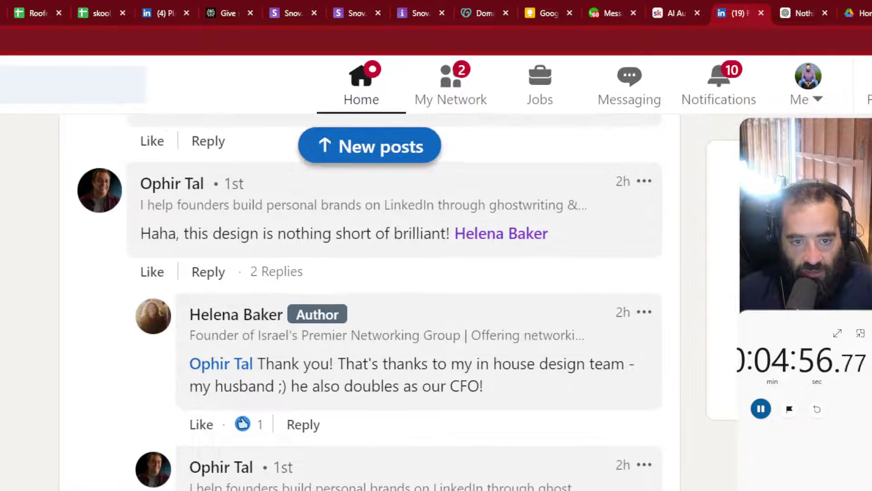
key("ctrl+minus")
key("ctrl+minus")
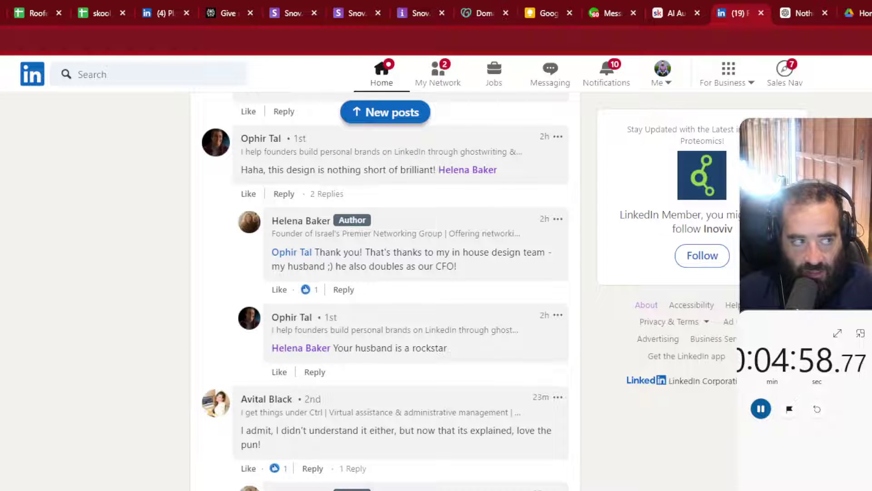
scroll(152, 464, "up", 5)
scroll(195, 390, "up", 5)
scroll(116, 334, "up", 5)
scroll(36, 256, "up", 5)
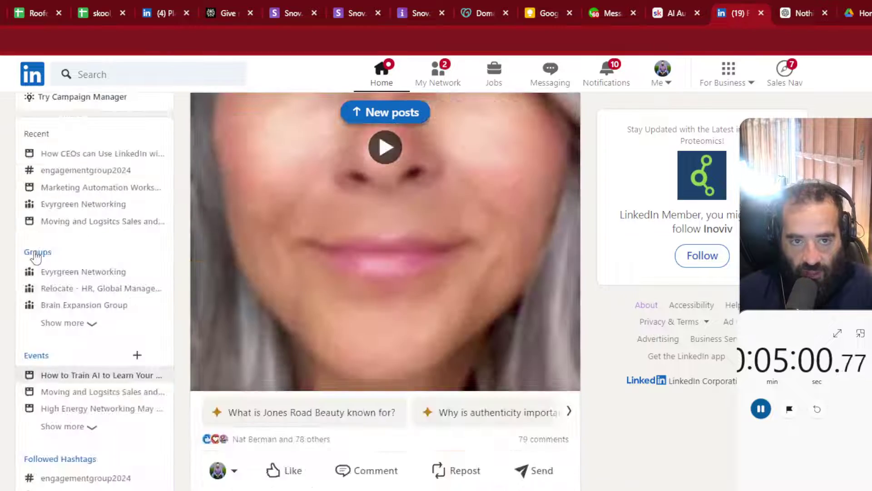
scroll(36, 256, "up", 5)
scroll(35, 256, "up", 1)
left_click(162, 315)
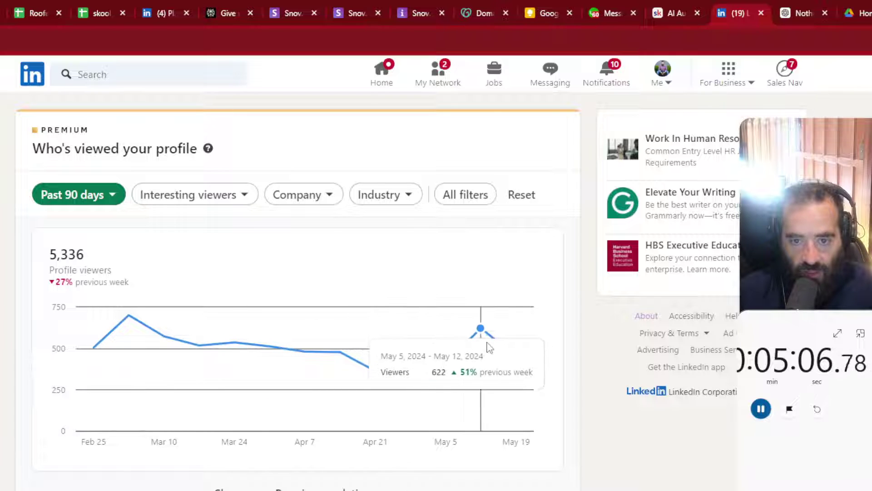
scroll(24, 402, "down", 3)
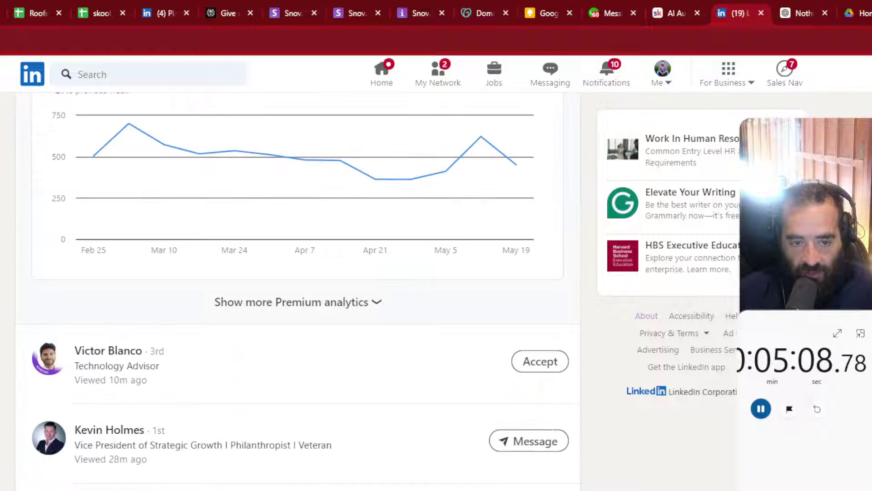
scroll(297, 294, "down", 2)
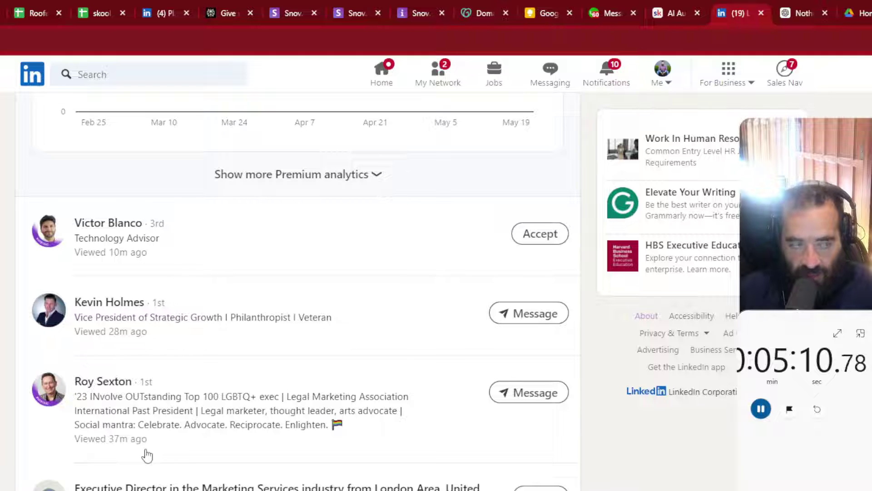
scroll(145, 456, "down", 1)
scroll(144, 458, "down", 1)
scroll(143, 456, "down", 1)
scroll(140, 450, "down", 2)
scroll(138, 449, "down", 3)
scroll(136, 449, "down", 2)
scroll(137, 450, "down", 4)
scroll(136, 449, "down", 5)
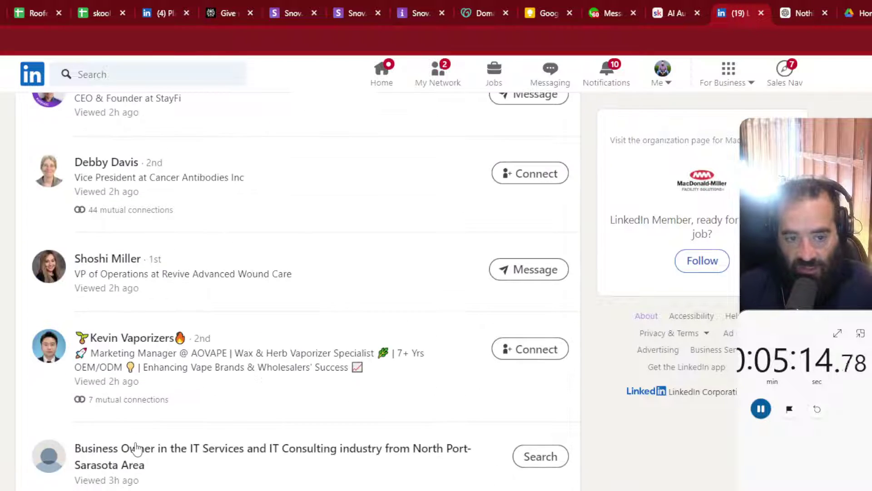
scroll(133, 449, "down", 5)
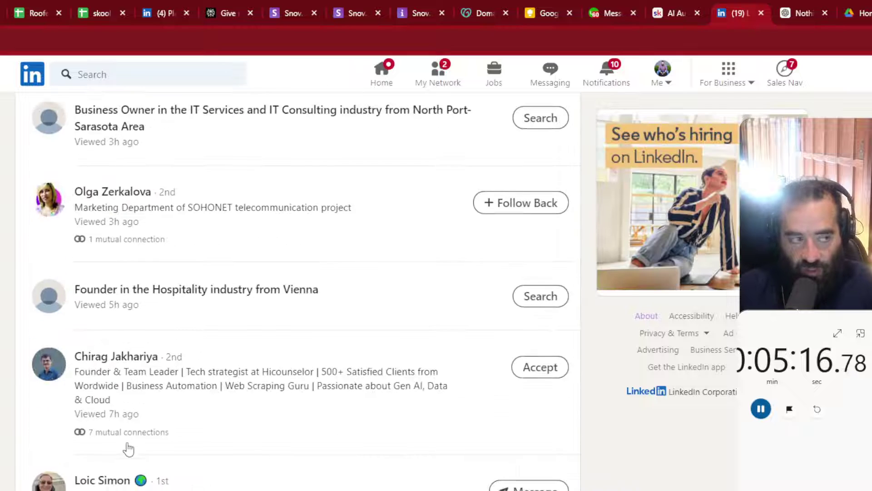
scroll(129, 448, "down", 4)
scroll(125, 441, "down", 5)
scroll(124, 441, "down", 1)
left_click(118, 416)
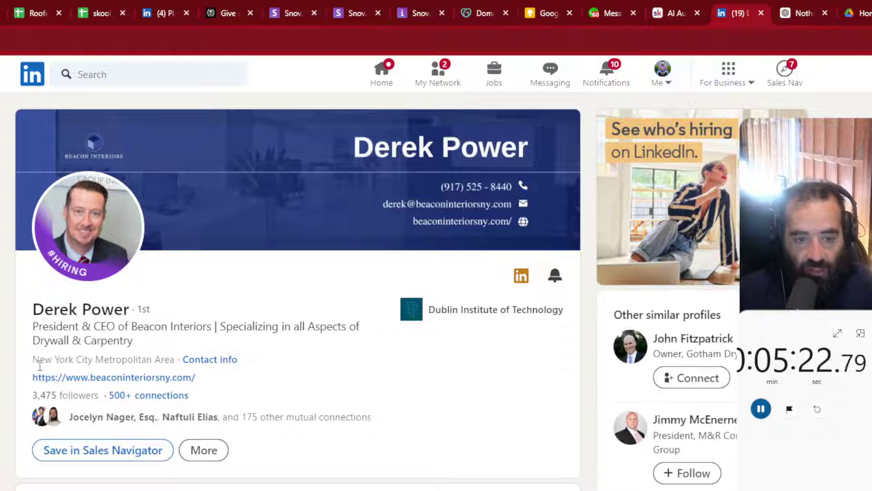
scroll(39, 367, "down", 1)
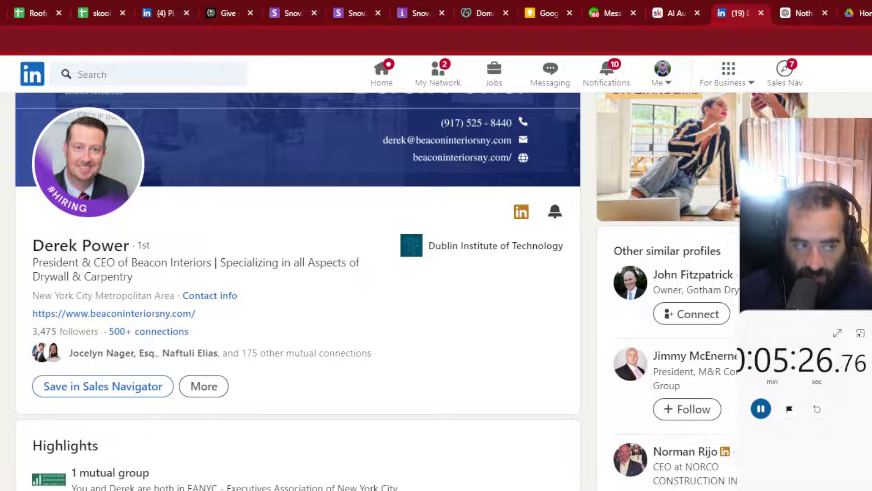
scroll(436, 290, "down", 2)
scroll(299, 291, "down", 2)
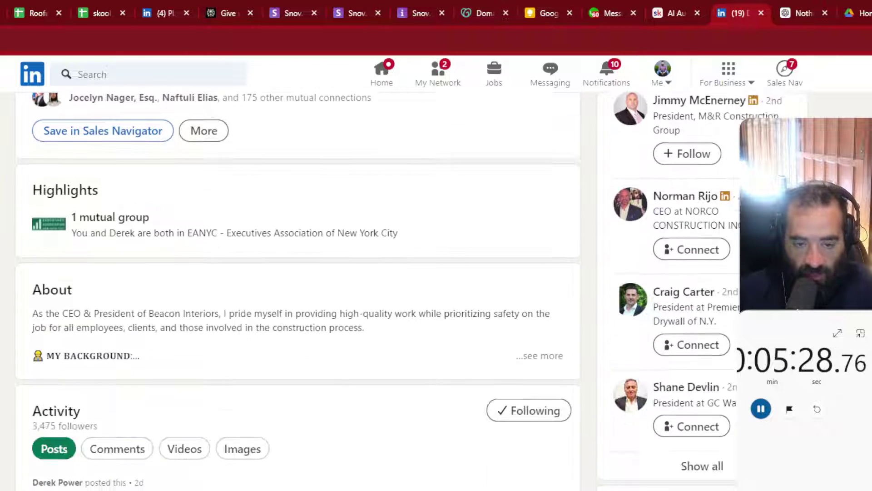
scroll(298, 290, "up", 5)
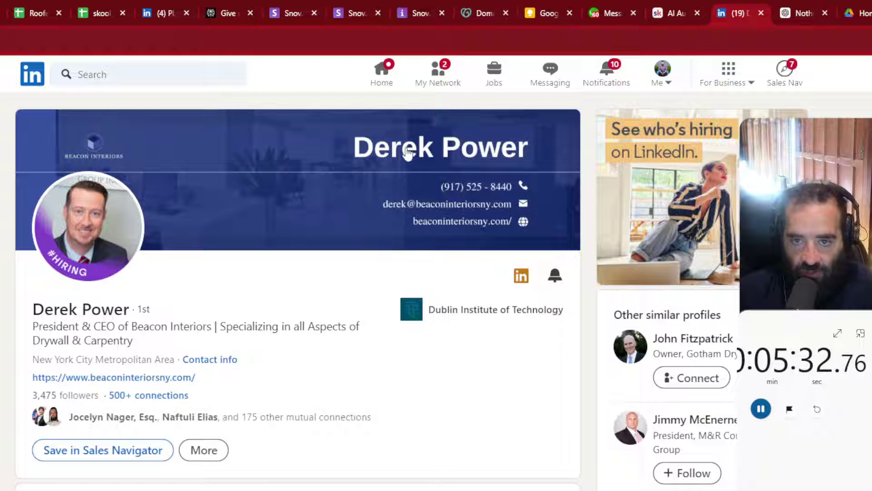
Check received invitations on My Network, then expand the Manage my network options
left_click(441, 80)
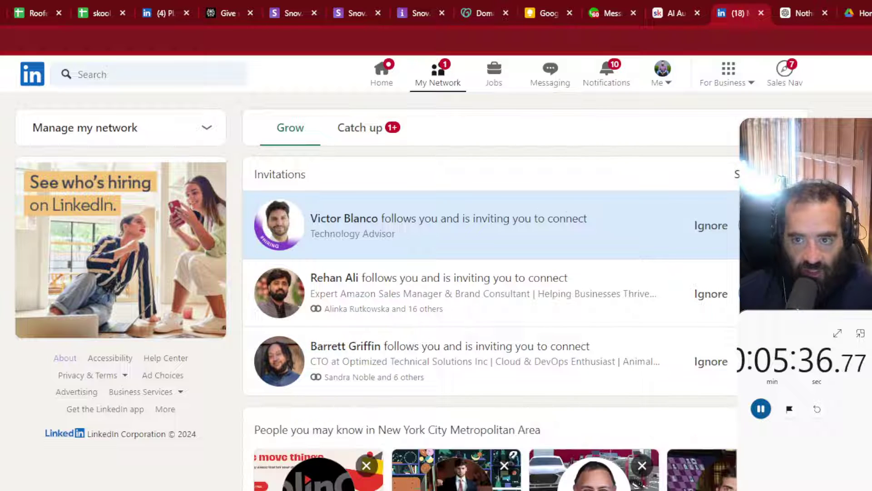
left_click(750, 174)
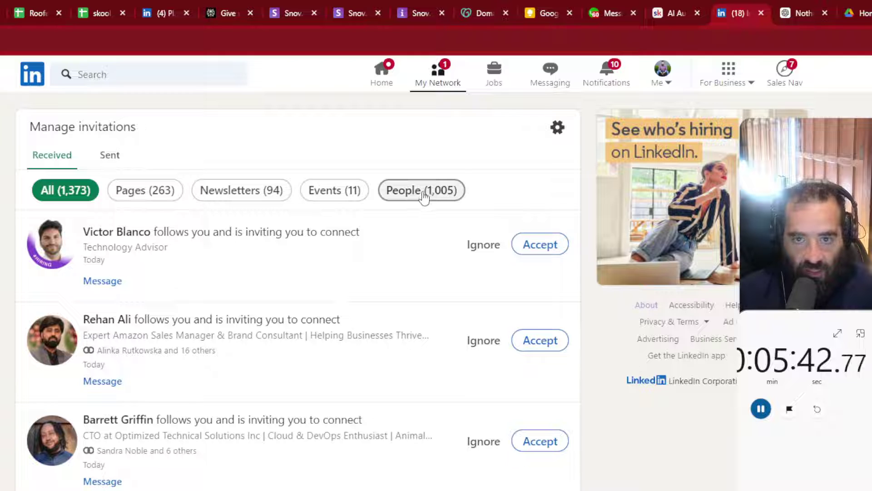
left_click(439, 82)
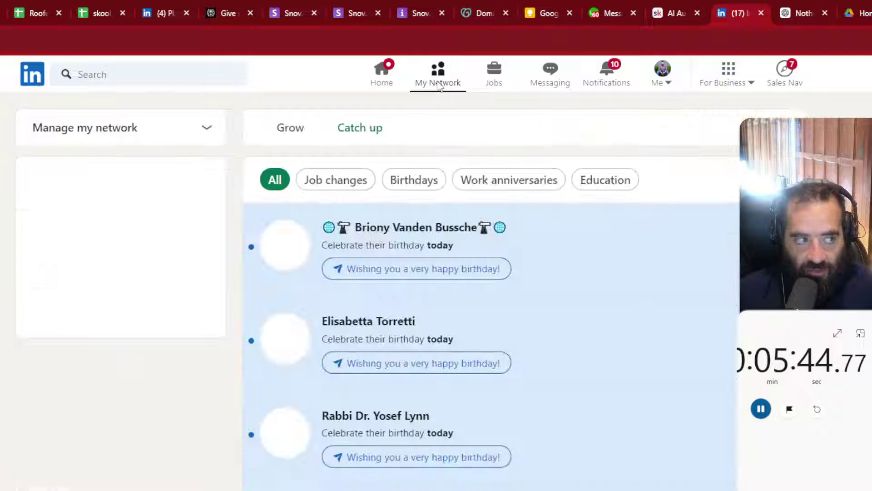
left_click(167, 132)
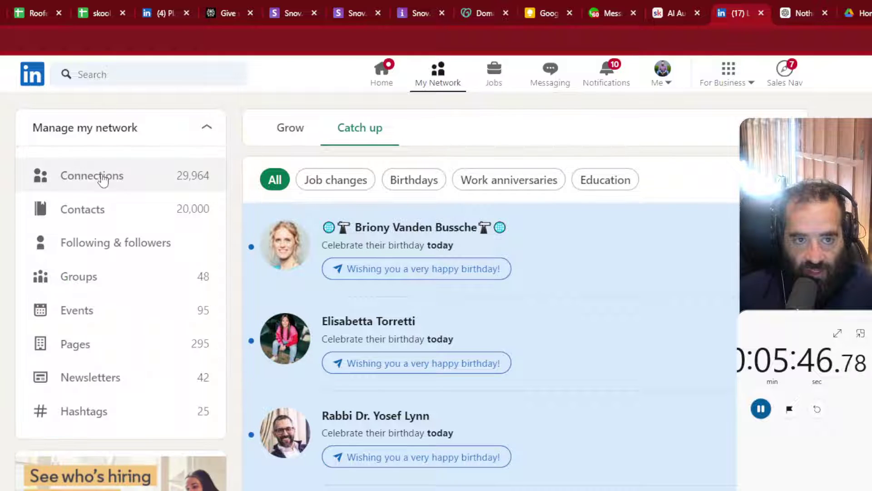
Open the Connections list and highlight the connection count 29,964
left_click(130, 189)
left_click_drag(30, 129, 71, 131)
left_click(59, 129)
double_click(61, 128)
left_click(64, 128)
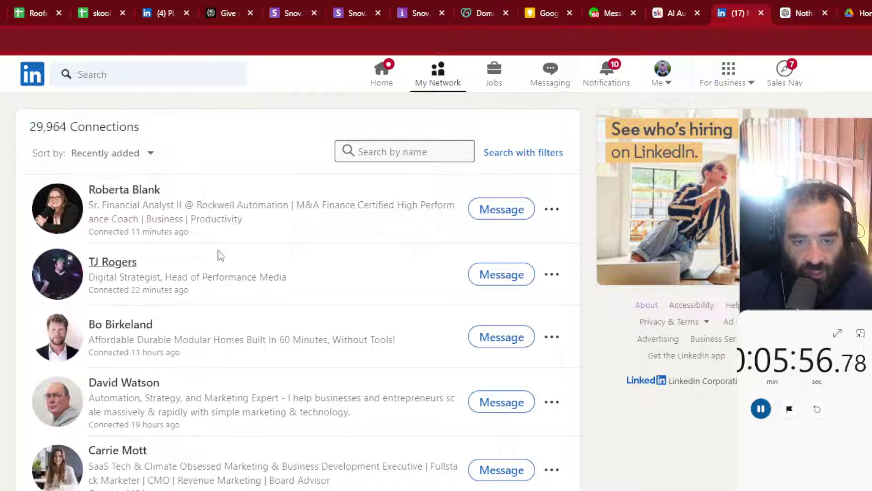
scroll(259, 405, "down", 1)
scroll(260, 410, "up", 1)
left_click(277, 224)
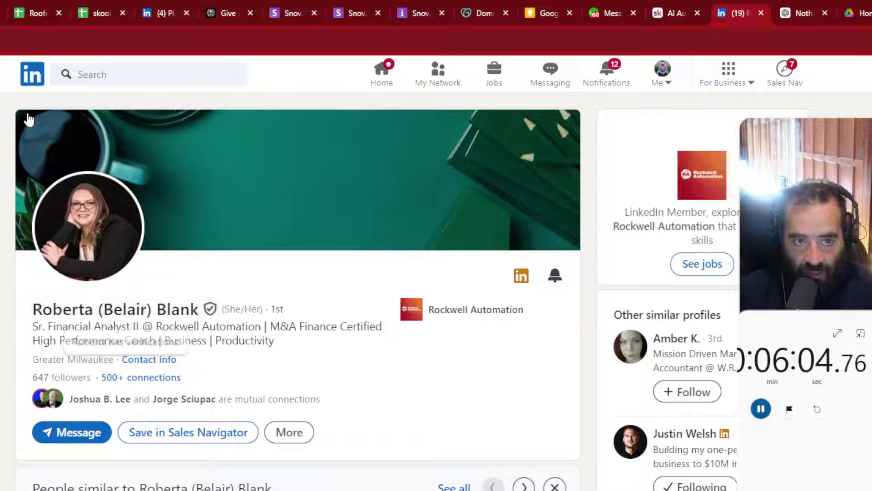
key("Return")
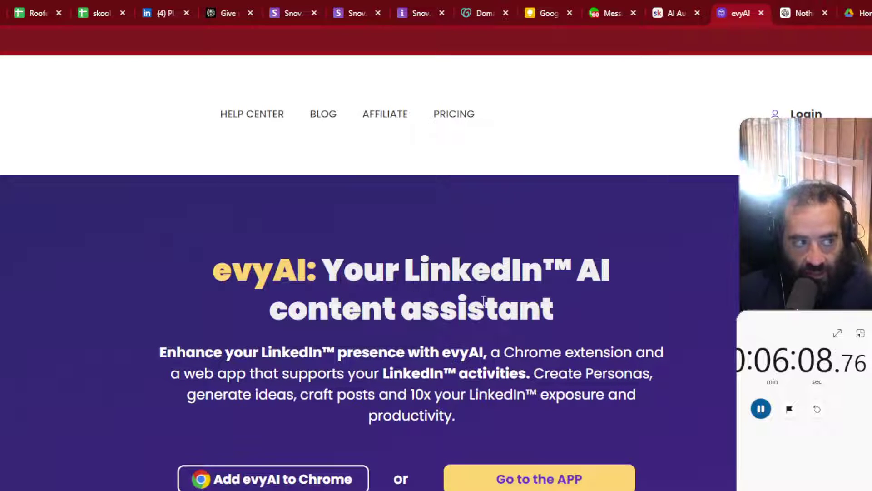
scroll(568, 369, "down", 1)
scroll(569, 369, "down", 2)
scroll(572, 373, "down", 4)
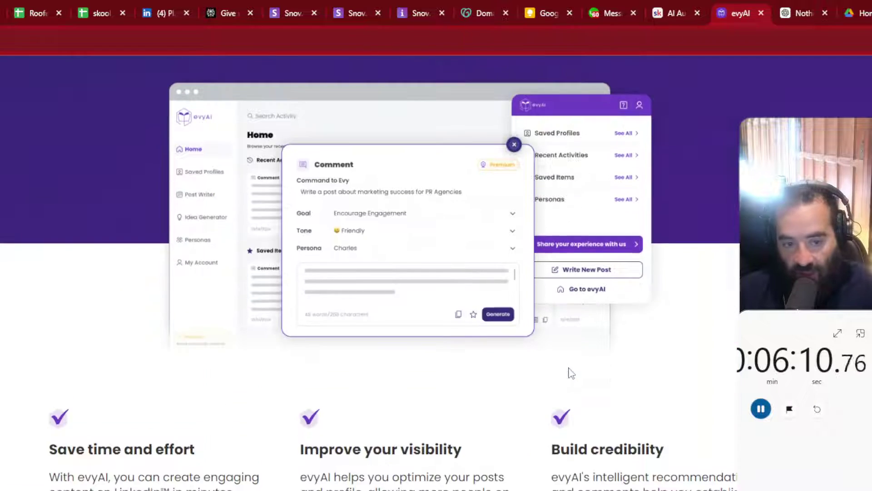
scroll(570, 372, "down", 4)
scroll(569, 367, "down", 4)
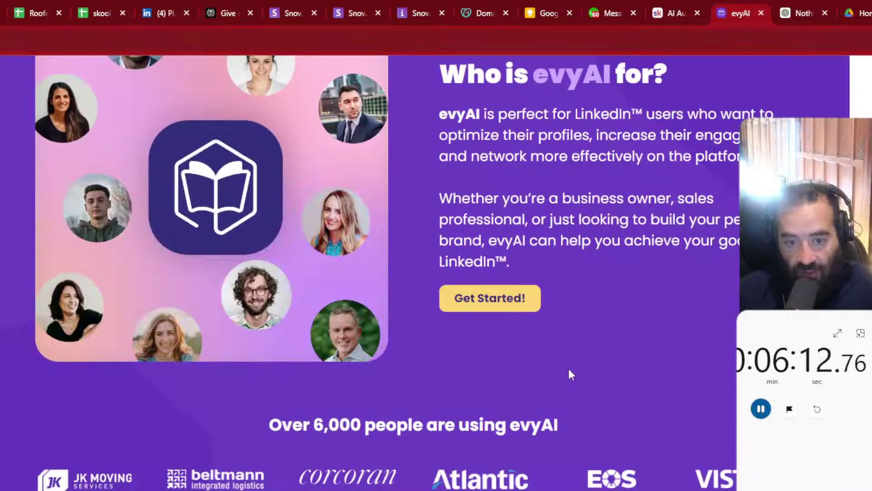
scroll(570, 373, "down", 4)
scroll(571, 373, "down", 4)
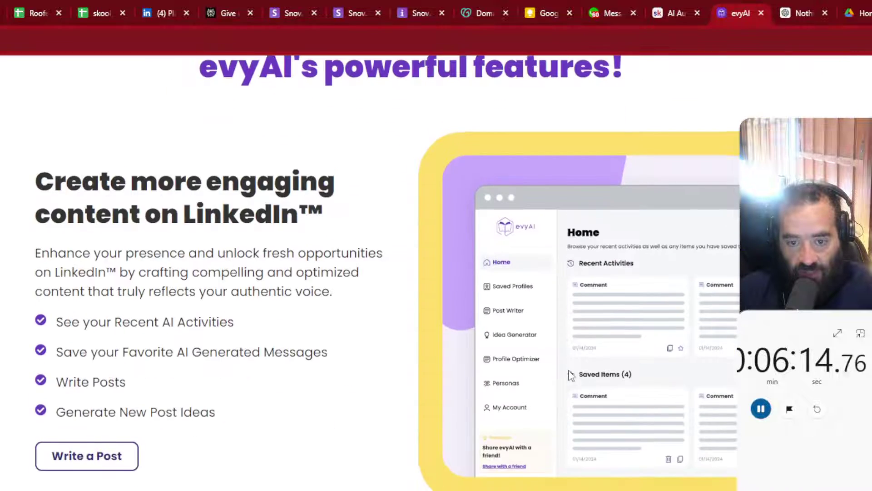
scroll(570, 374, "down", 5)
scroll(569, 370, "down", 4)
scroll(568, 370, "down", 5)
scroll(568, 370, "down", 3)
scroll(570, 375, "down", 3)
scroll(569, 372, "down", 2)
scroll(569, 374, "down", 1)
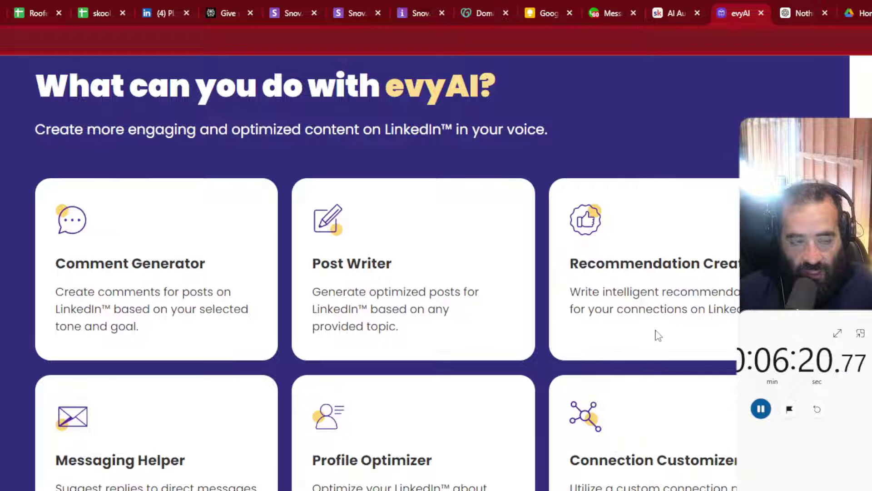
Highlight the Post Writer feature description on the evyAI landing page
left_click_drag(310, 262, 443, 328)
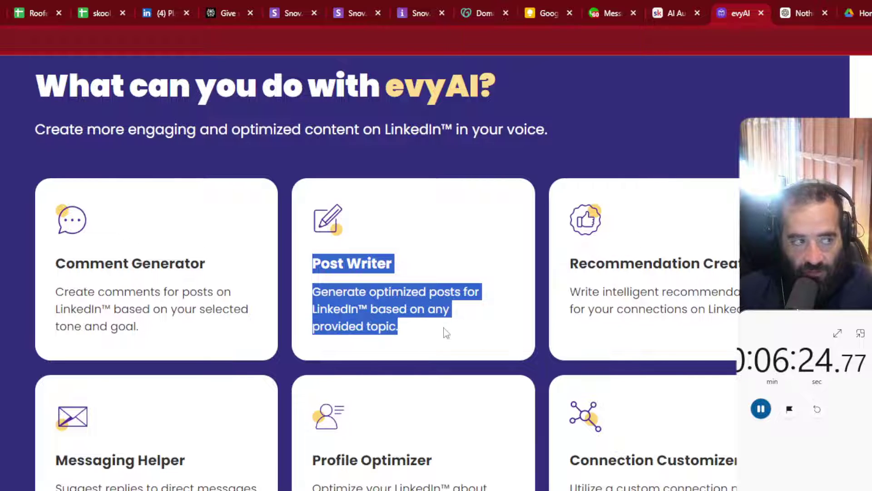
left_click(444, 328)
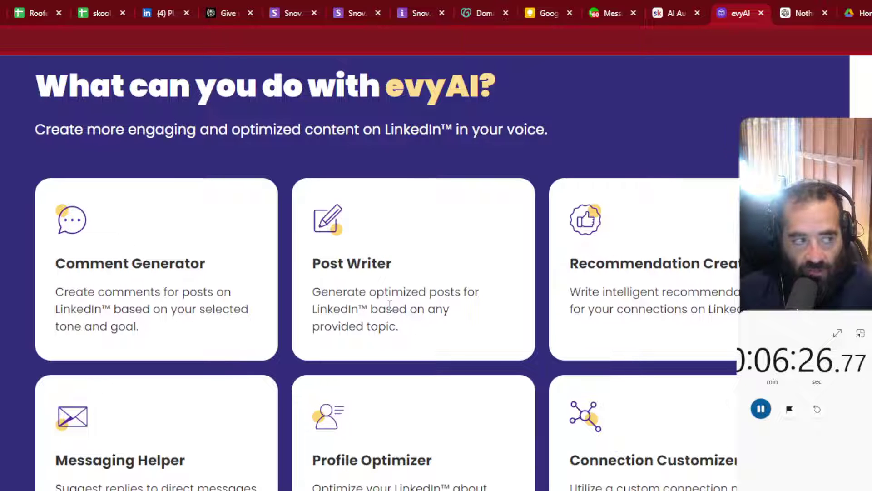
scroll(390, 305, "down", 1)
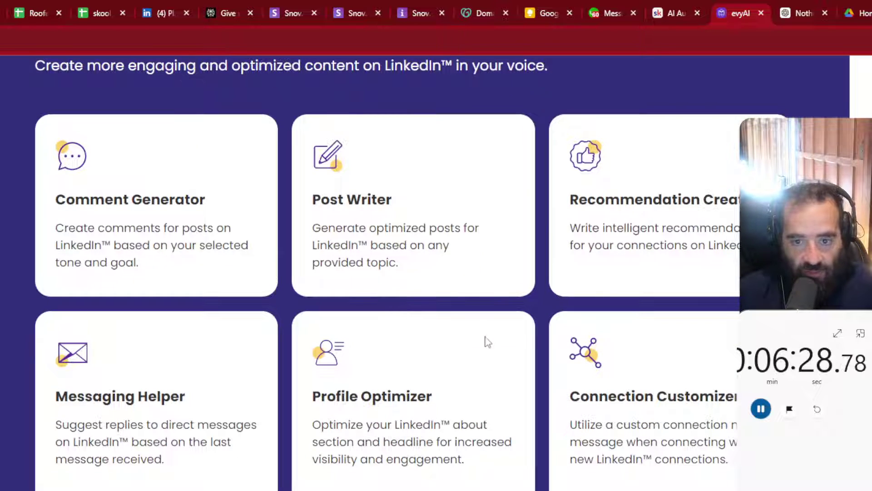
scroll(487, 341, "up", 10)
scroll(471, 318, "up", 10)
scroll(475, 321, "up", 5)
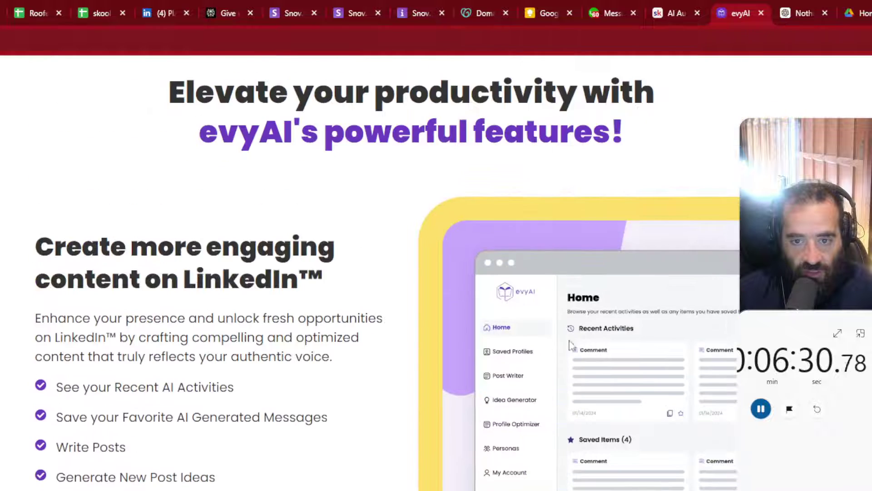
scroll(603, 354, "up", 10)
scroll(604, 343, "up", 5)
scroll(604, 343, "up", 10)
Launch the evyAI web app in its own window and view the Saved Profiles list
left_click(804, 115)
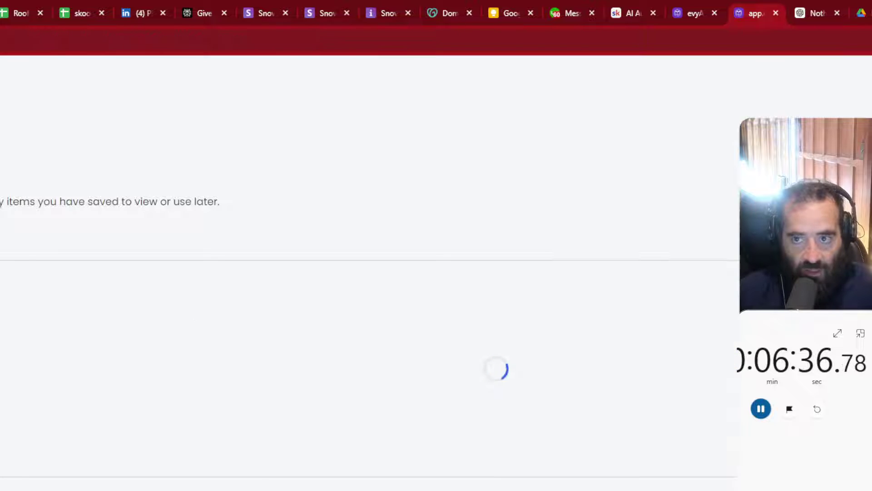
mouse_move(755, 13)
left_mouse_down()
mouse_move(713, 73)
mouse_move(648, 27)
left_mouse_up()
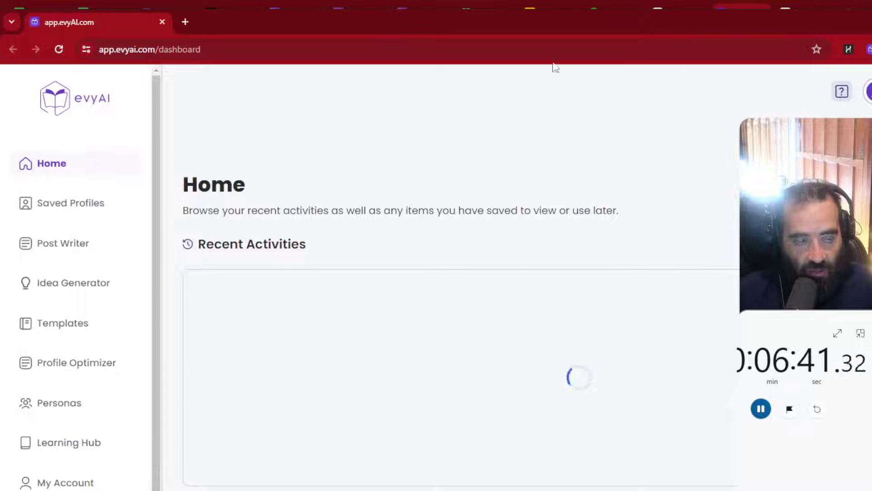
left_click(66, 206)
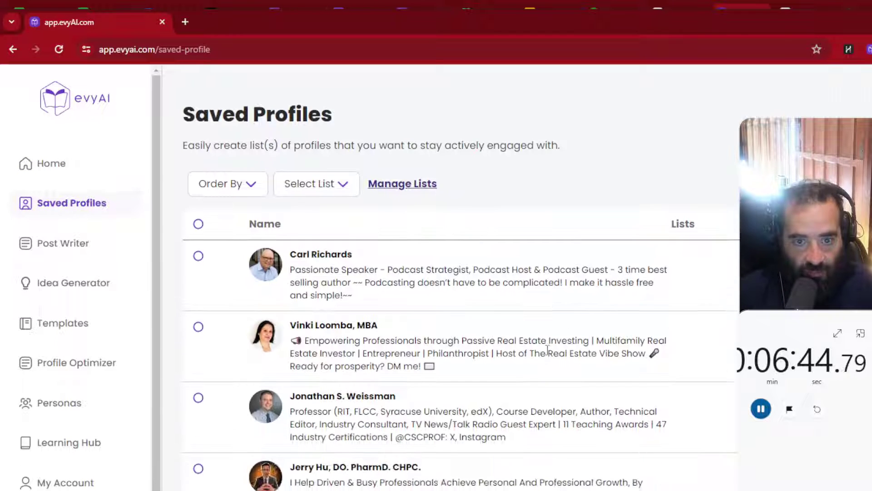
scroll(390, 306, "down", 3)
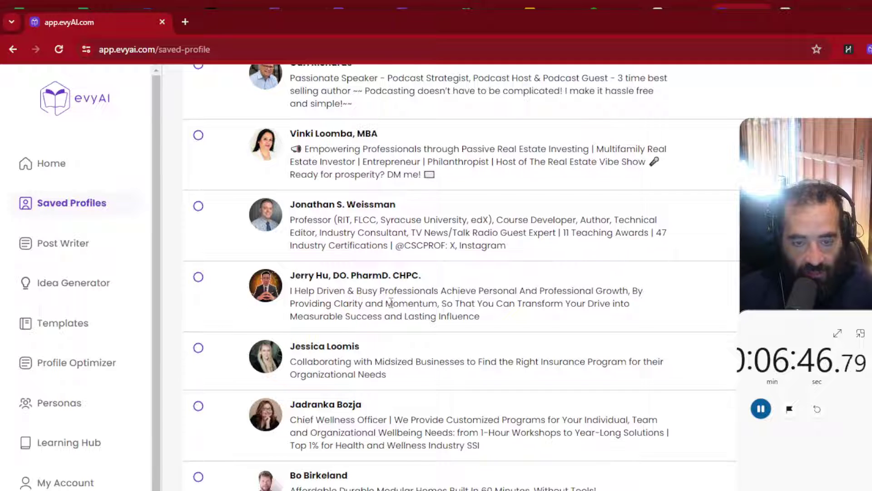
scroll(389, 303, "up", 2)
scroll(341, 272, "up", 2)
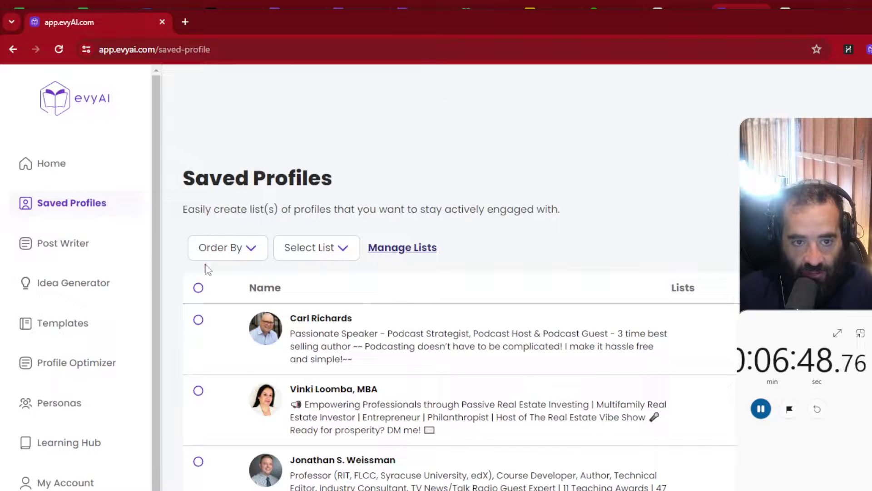
Visit the Post Writer and Idea Generator pages in turn
left_click(74, 253)
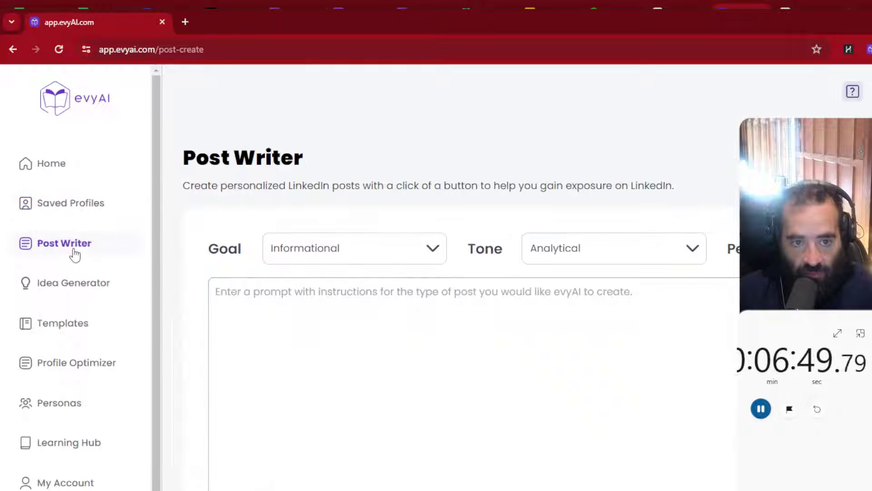
left_click(74, 285)
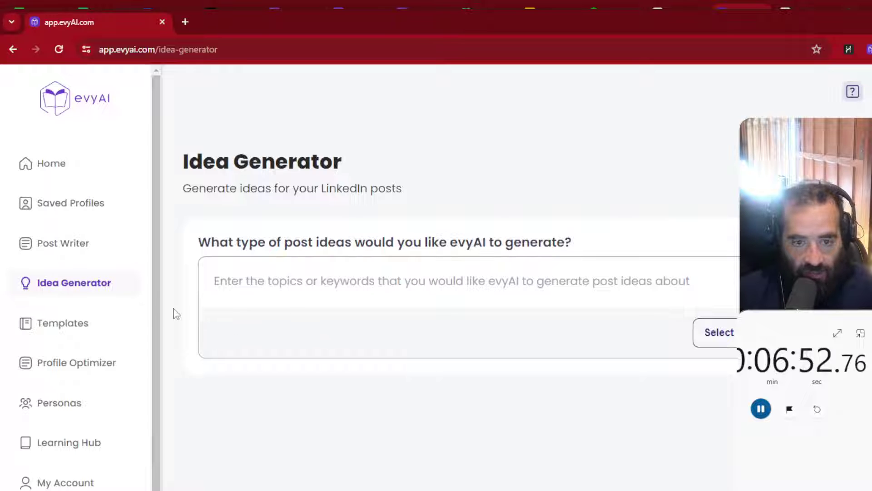
View the saved Templates, then the Profile Optimizer page
left_click(60, 326)
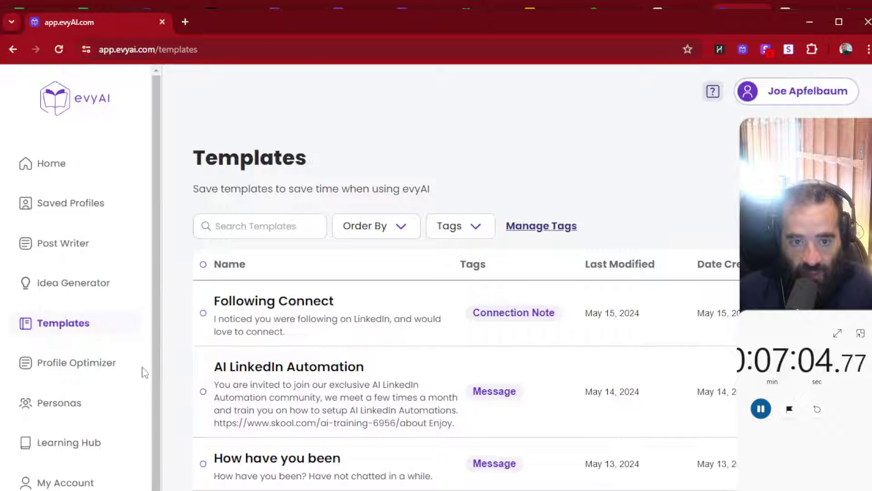
left_click(73, 364)
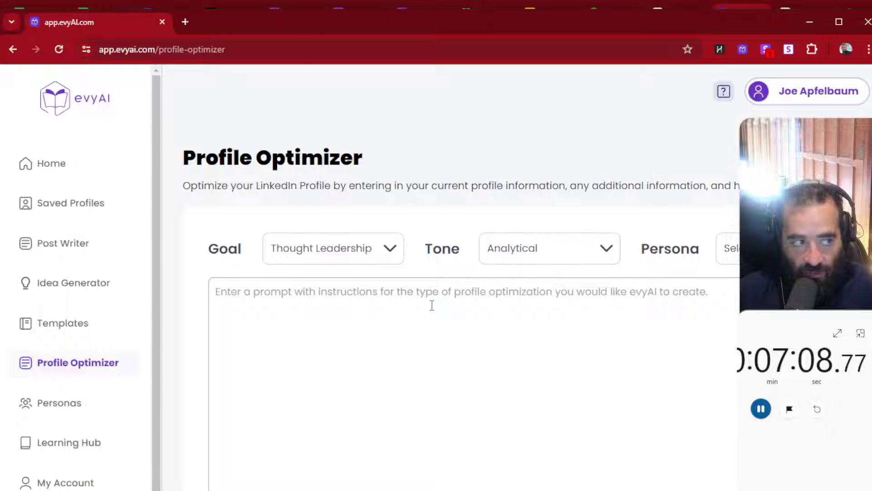
View the saved Personas list
left_click(68, 407)
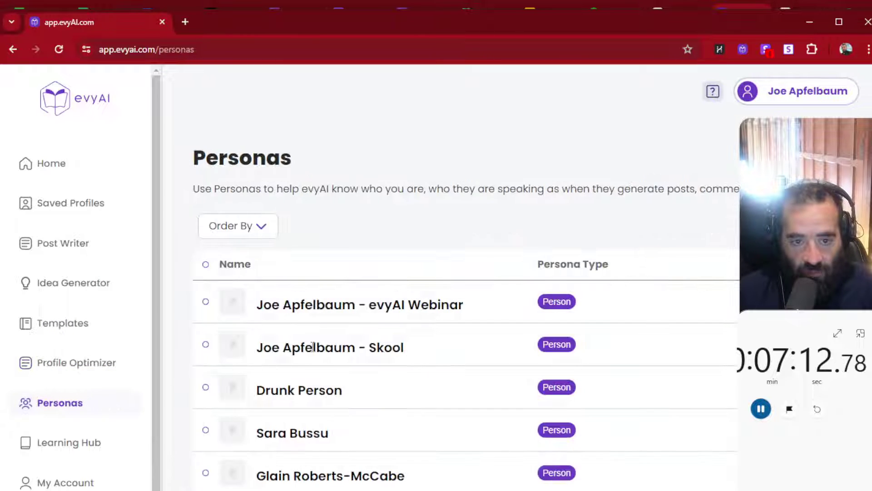
scroll(384, 303, "down", 1)
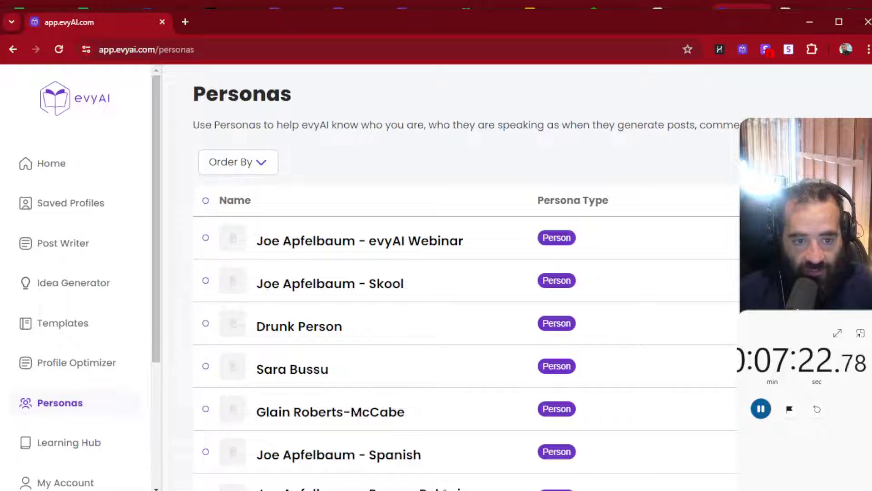
scroll(323, 342, "down", 2)
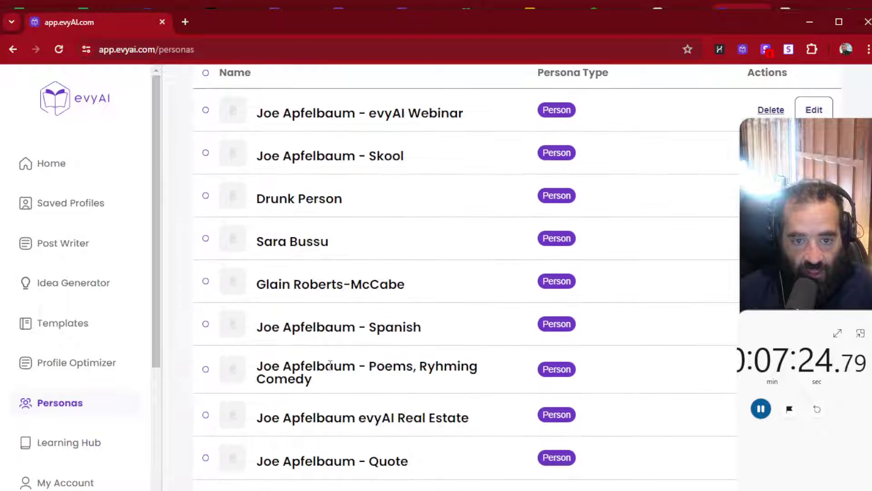
scroll(354, 322, "down", 1)
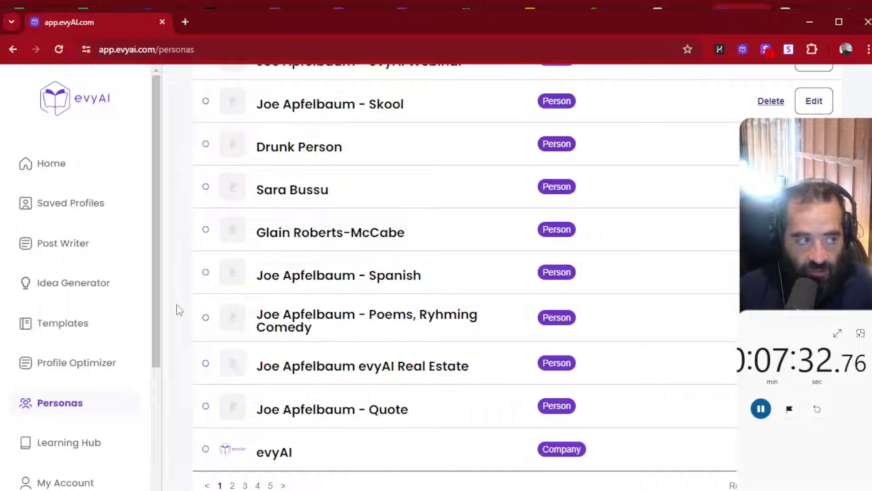
scroll(90, 346, "down", 3)
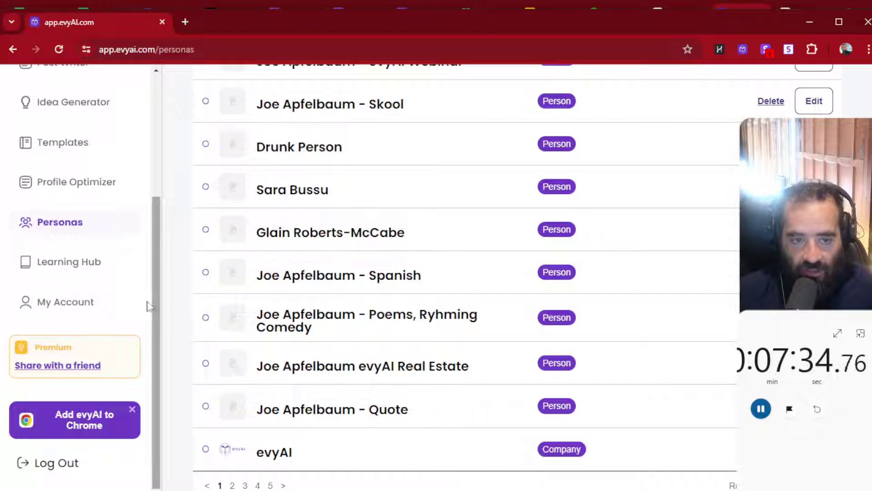
Go to the Learning Hub and expand its Quick Links to LinkedIn resources
left_click(82, 270)
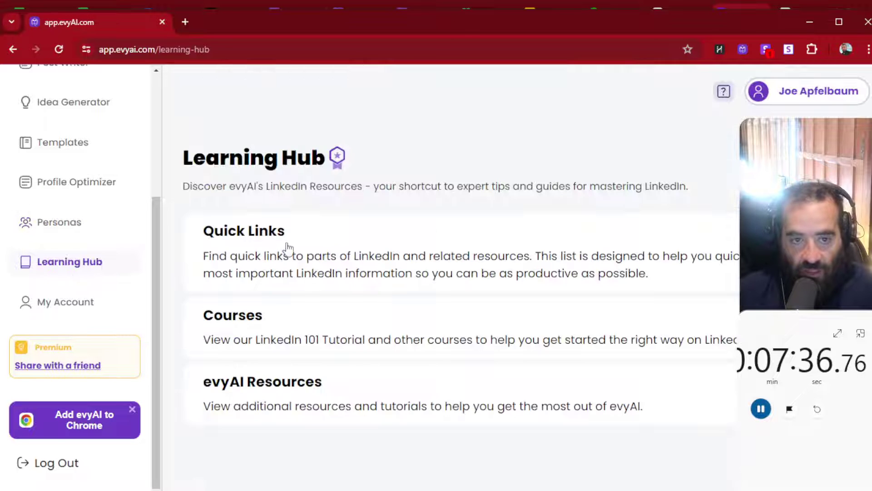
left_click(322, 247)
scroll(349, 307, "down", 2)
scroll(346, 313, "down", 1)
scroll(346, 314, "down", 1)
scroll(347, 313, "down", 3)
scroll(346, 314, "down", 4)
scroll(471, 339, "up", 3)
scroll(474, 339, "up", 2)
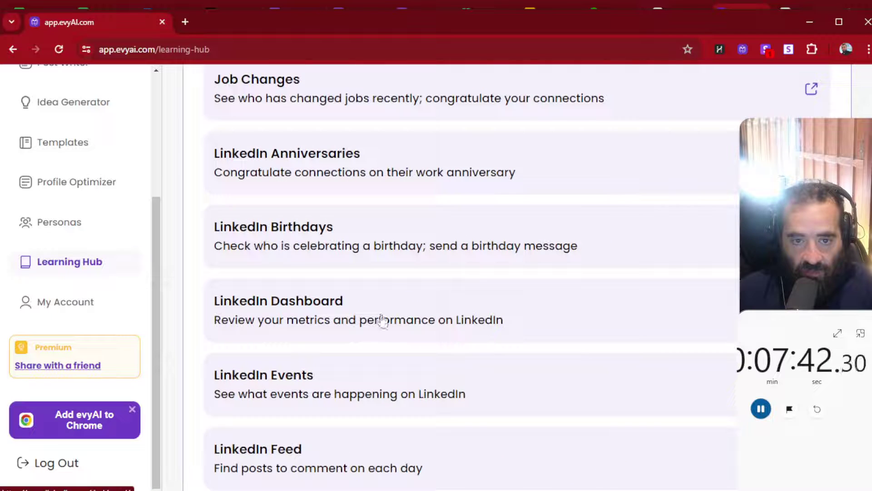
Follow the LinkedIn Birthdays quick link to today's connection birthdays
left_click(266, 234)
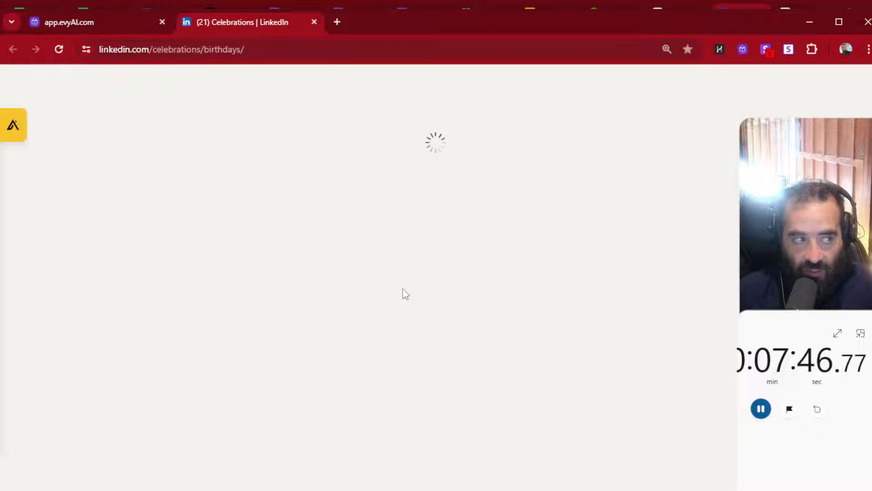
scroll(563, 280, "down", 4)
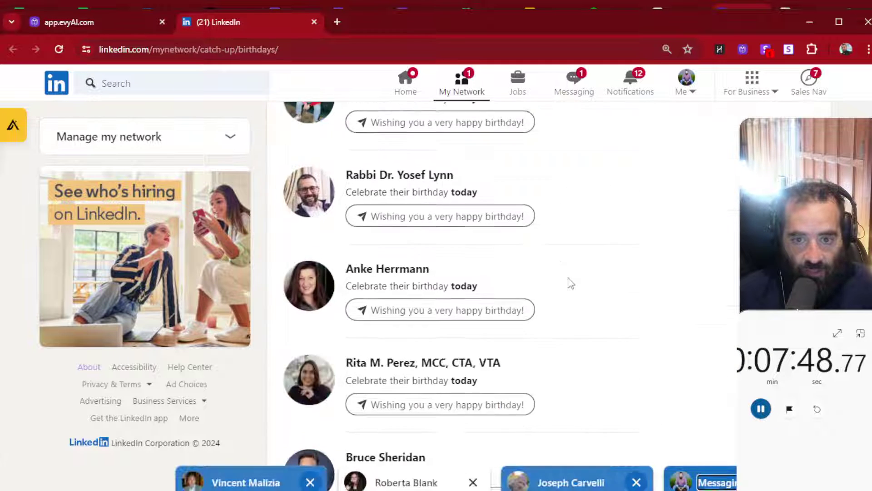
scroll(568, 287, "down", 3)
scroll(568, 286, "down", 4)
scroll(565, 288, "down", 1)
scroll(566, 289, "down", 3)
scroll(566, 291, "down", 3)
scroll(564, 292, "down", 1)
scroll(564, 294, "down", 1)
scroll(562, 297, "down", 3)
scroll(563, 298, "down", 1)
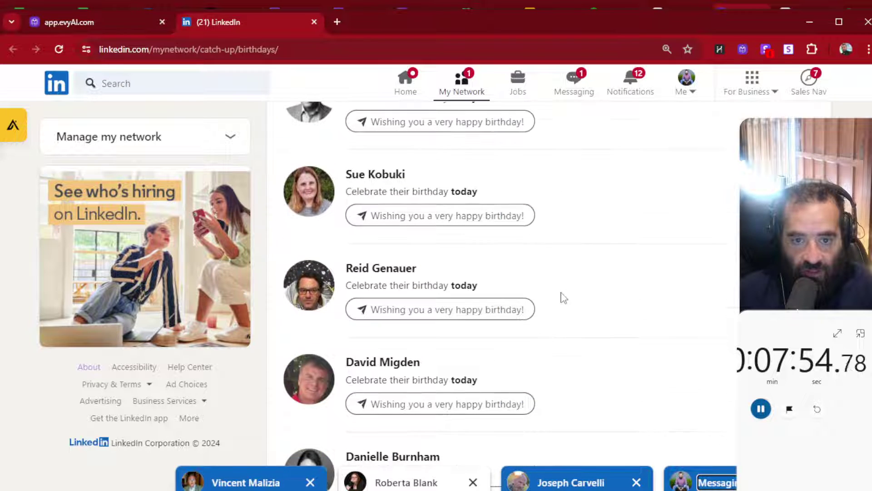
left_click(364, 176)
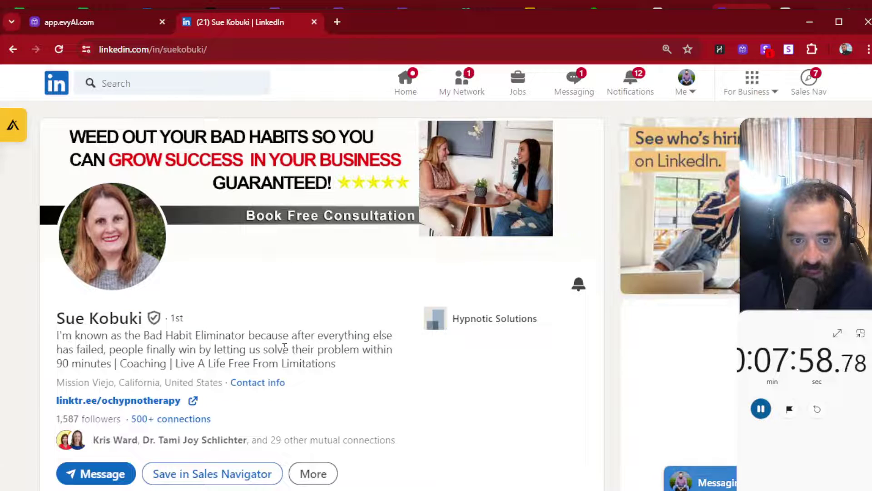
scroll(215, 330, "down", 1)
scroll(216, 331, "down", 3)
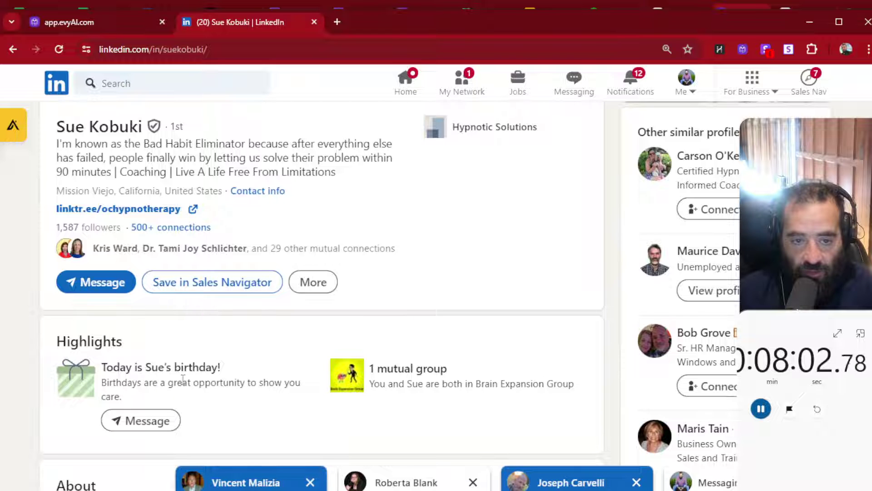
scroll(215, 385, "up", 2)
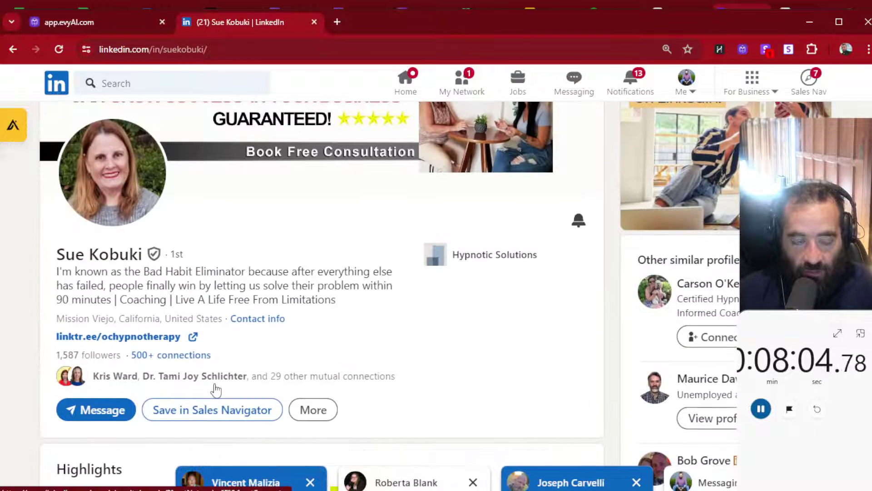
scroll(214, 387, "down", 2)
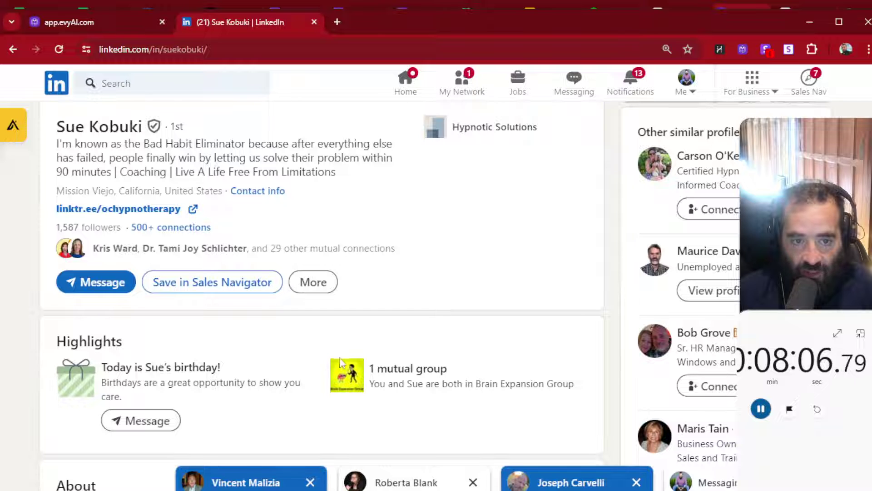
scroll(258, 353, "up", 2)
scroll(357, 347, "down", 2)
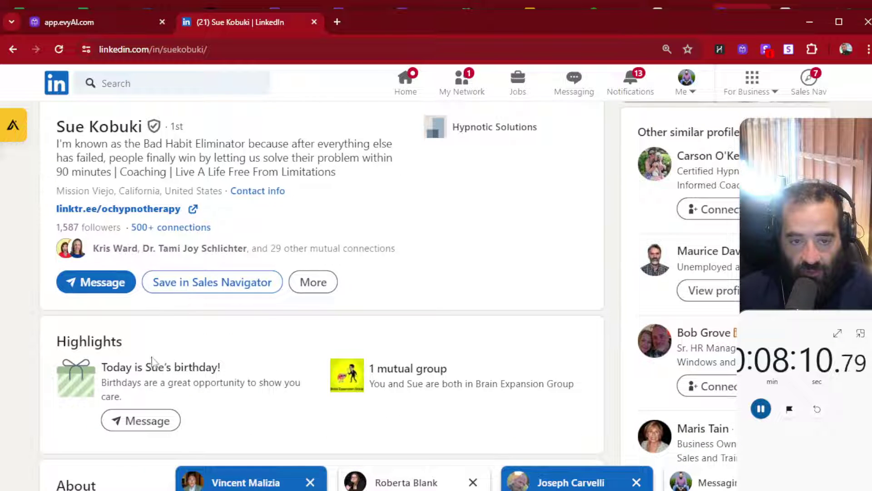
scroll(392, 411, "up", 2)
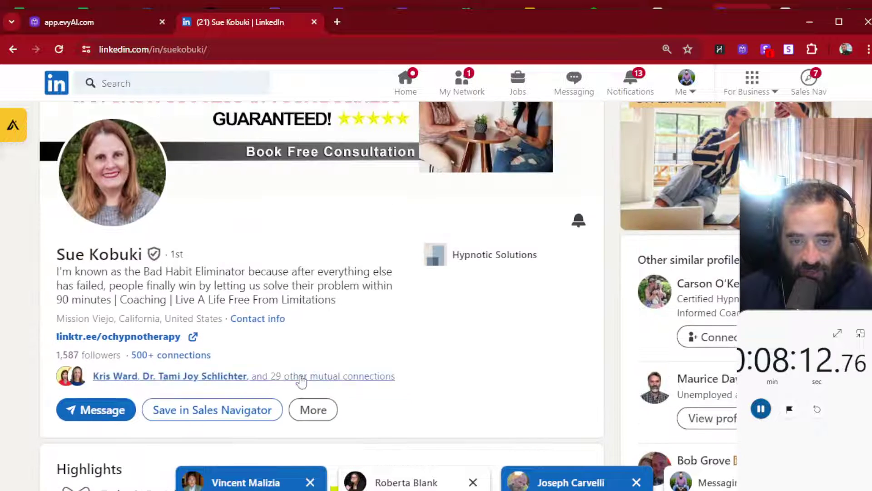
scroll(468, 380, "up", 1)
scroll(459, 381, "down", 3)
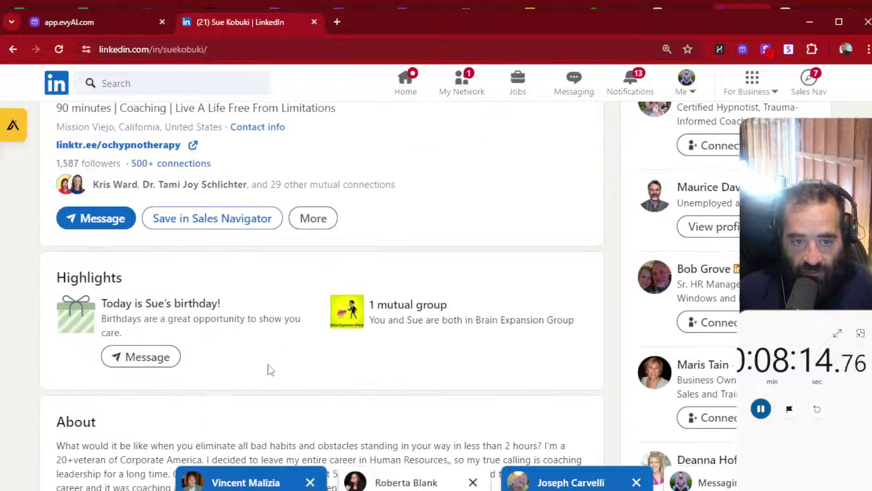
scroll(268, 369, "up", 2)
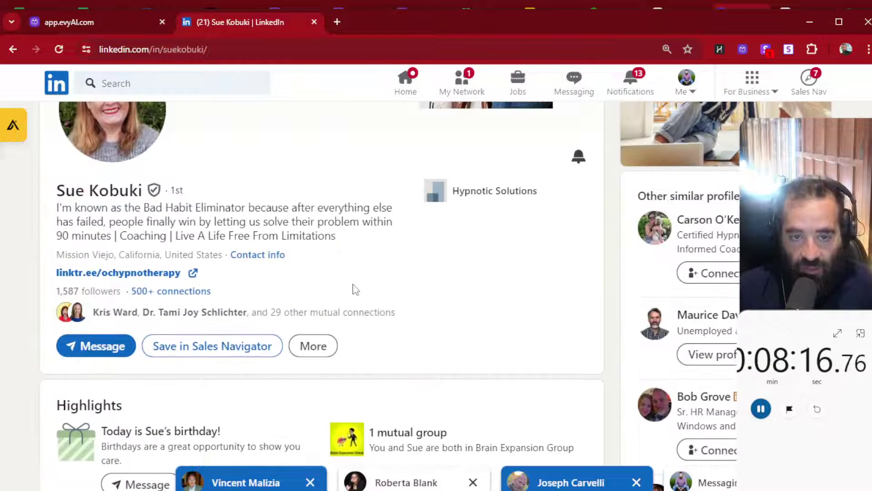
scroll(341, 292, "down", 3)
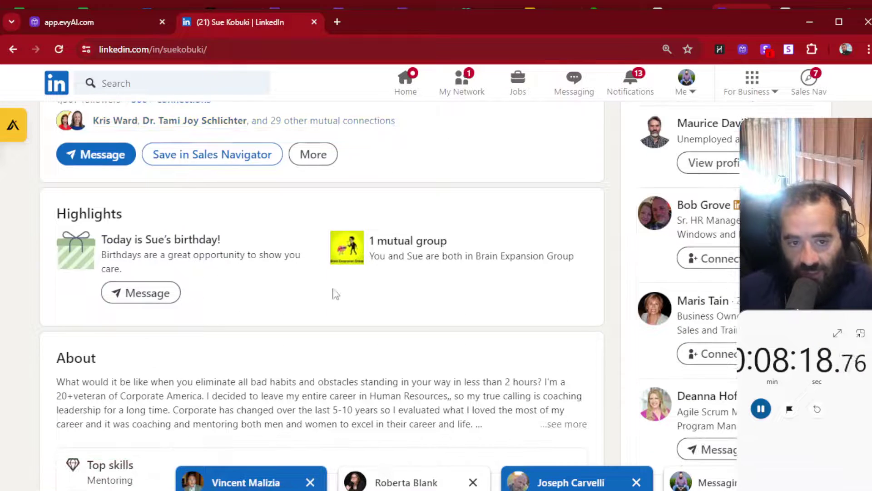
scroll(289, 292, "up", 2)
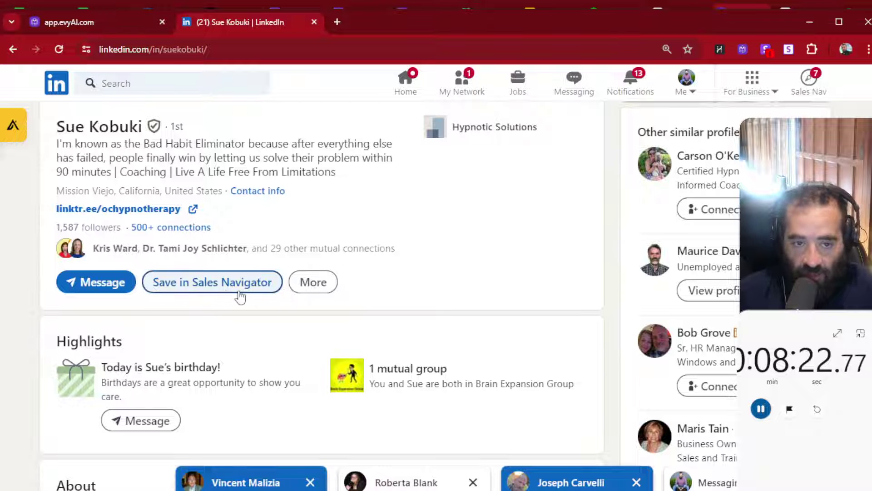
scroll(386, 313, "down", 1)
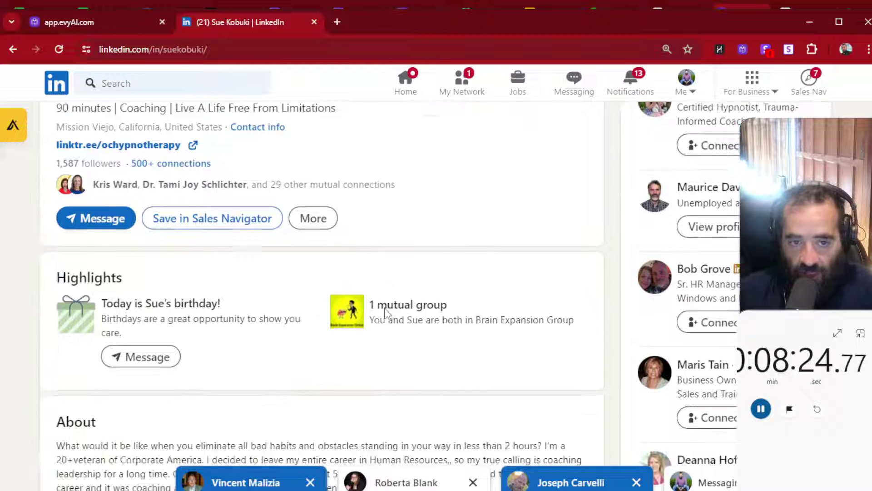
scroll(384, 313, "down", 1)
scroll(381, 316, "down", 1)
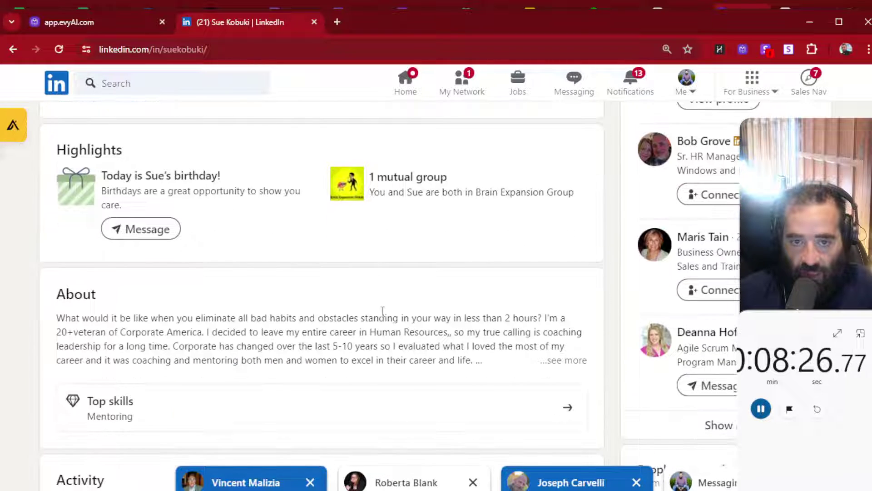
scroll(381, 316, "up", 3)
scroll(383, 316, "up", 2)
scroll(383, 317, "up", 1)
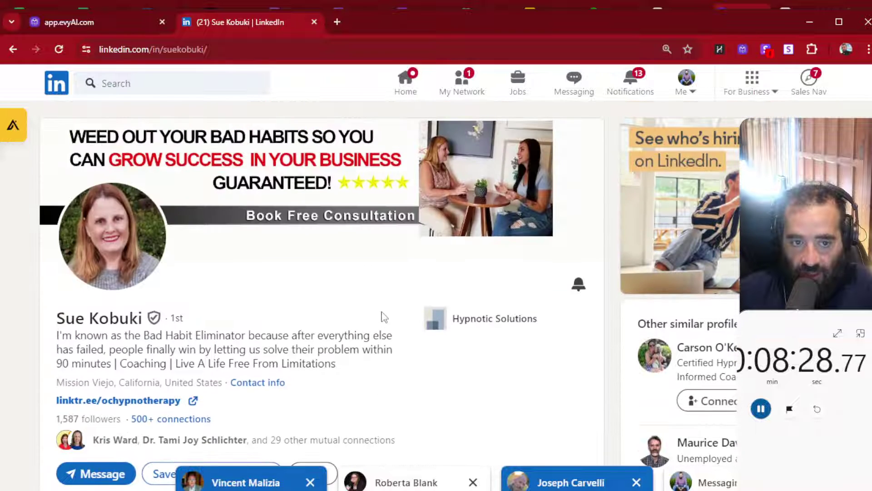
scroll(264, 294, "down", 3)
scroll(453, 337, "up", 1)
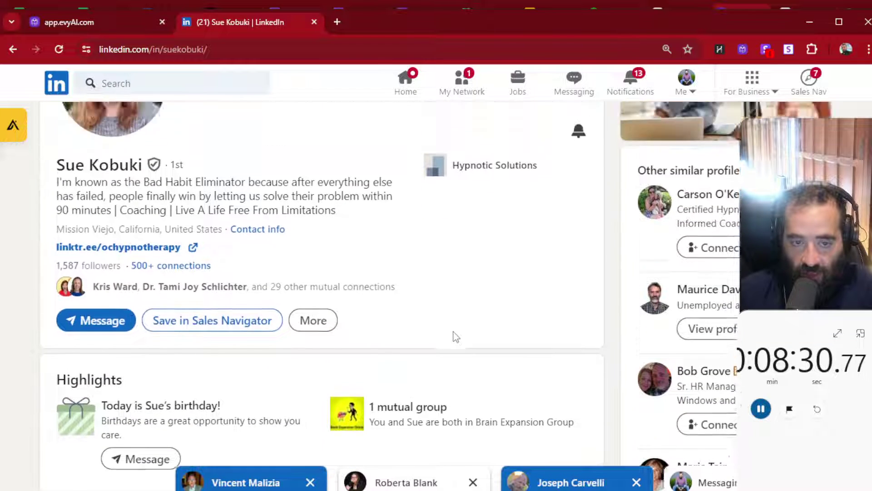
scroll(456, 337, "up", 2)
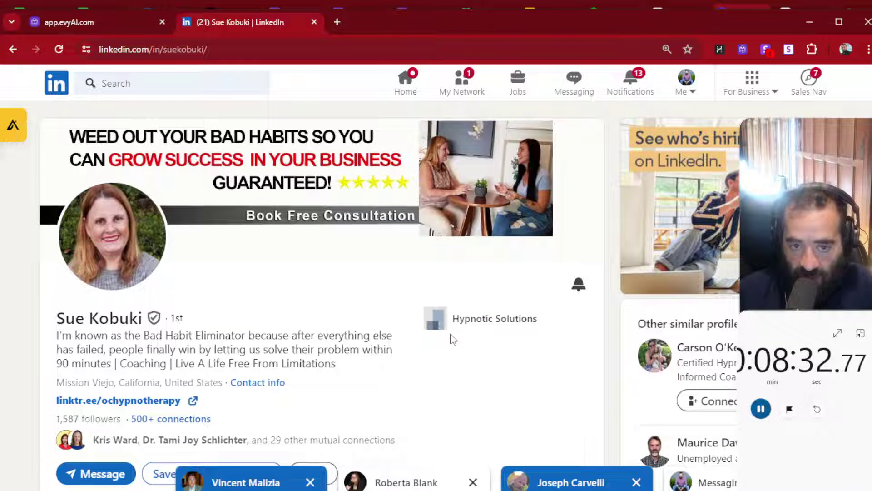
scroll(310, 330, "down", 1)
scroll(311, 330, "down", 2)
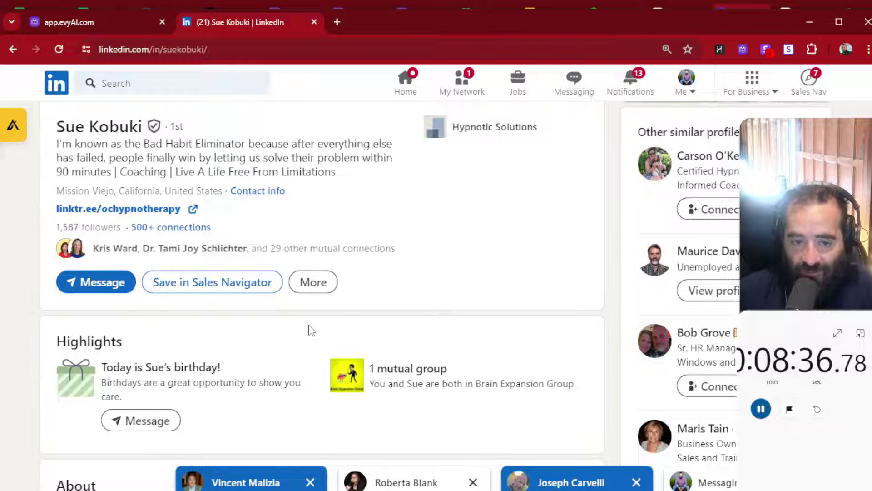
scroll(268, 330, "up", 2)
scroll(284, 326, "down", 2)
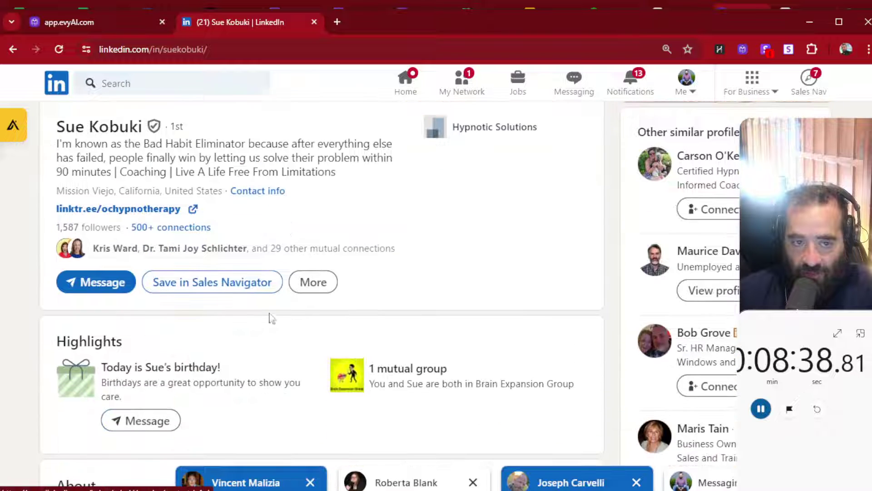
Message the connection 'HAPPY BIRTHDAY TO YOU' and send a dog Happy Birthday GIF
left_click(89, 283)
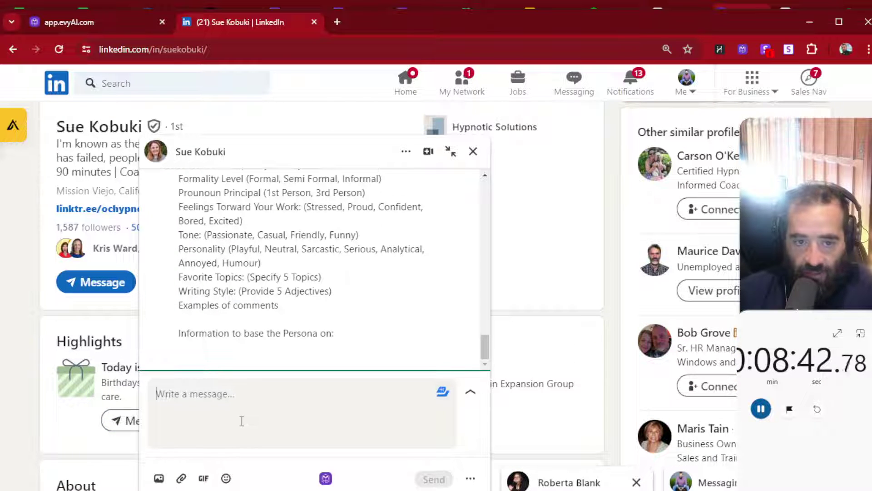
type("HAPPY BIRTHDAY")
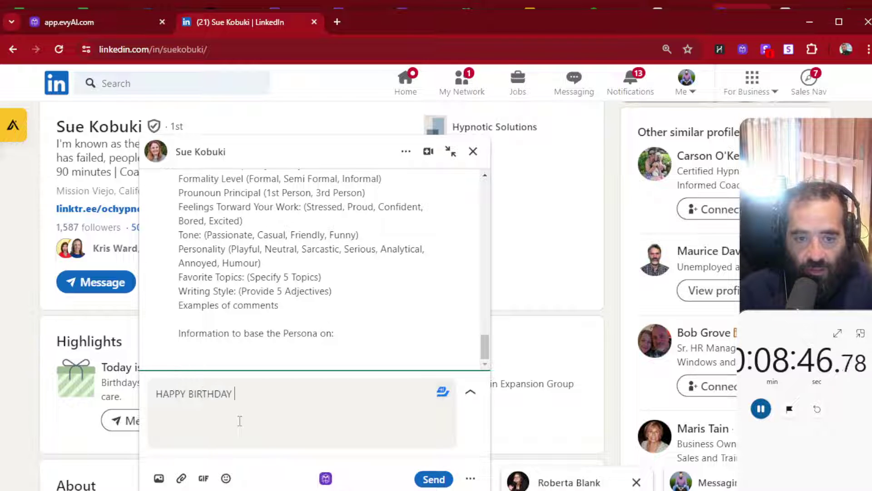
type(" TO YOU!!!!!")
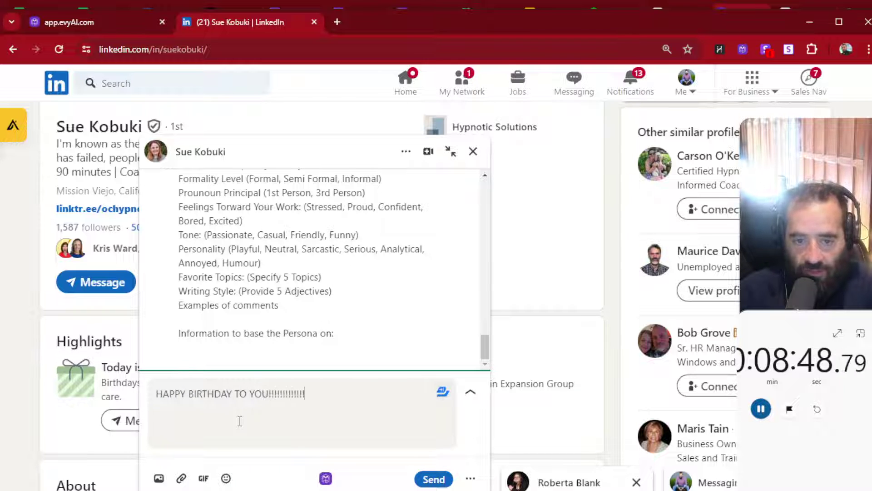
type("!!!!!!!")
key("Return")
left_click(204, 477)
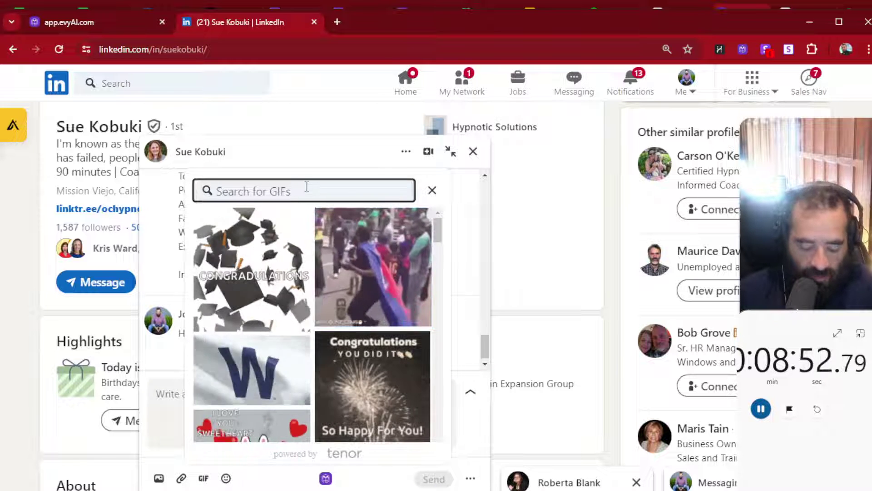
type("happy birthday")
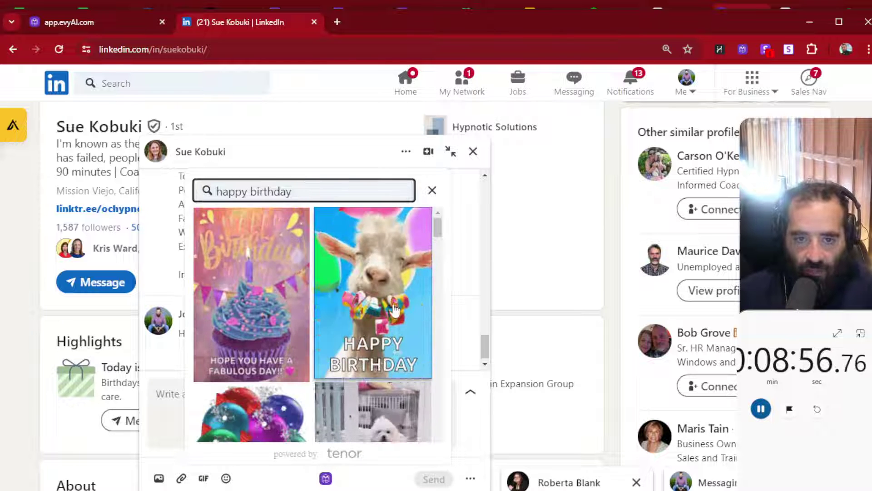
scroll(392, 313, "down", 3)
left_click(389, 326)
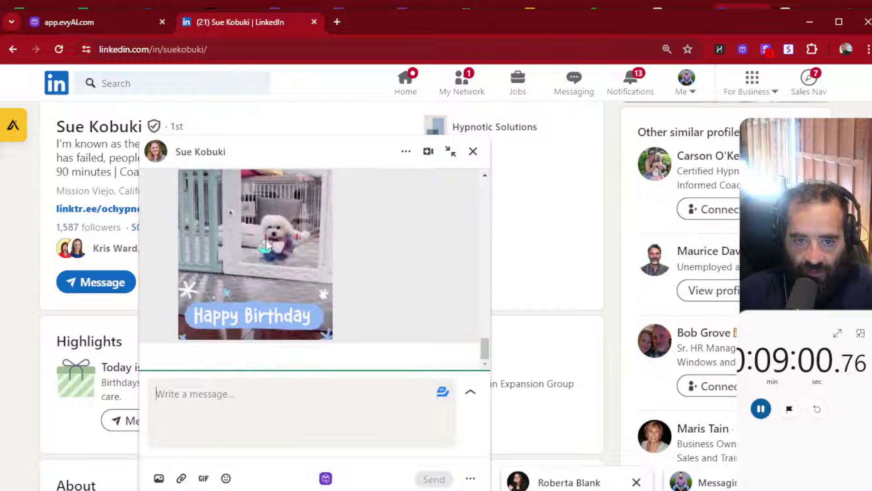
scroll(430, 184, "up", 2)
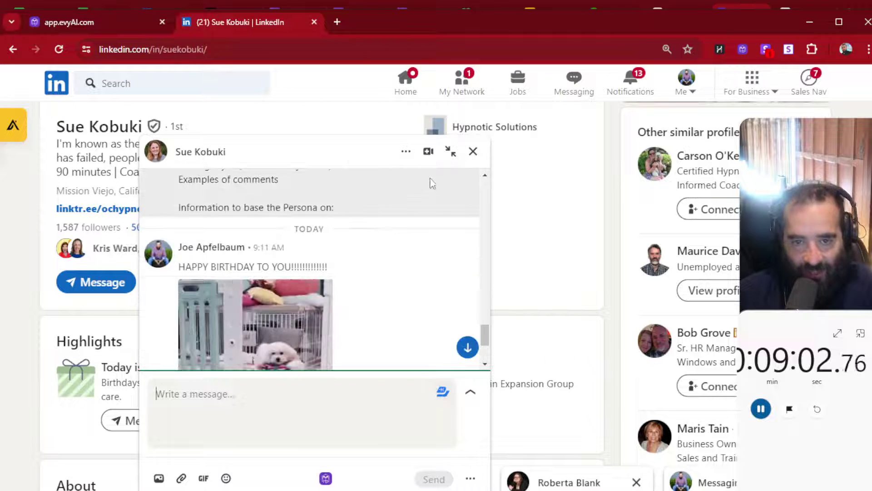
scroll(386, 246, "down", 3)
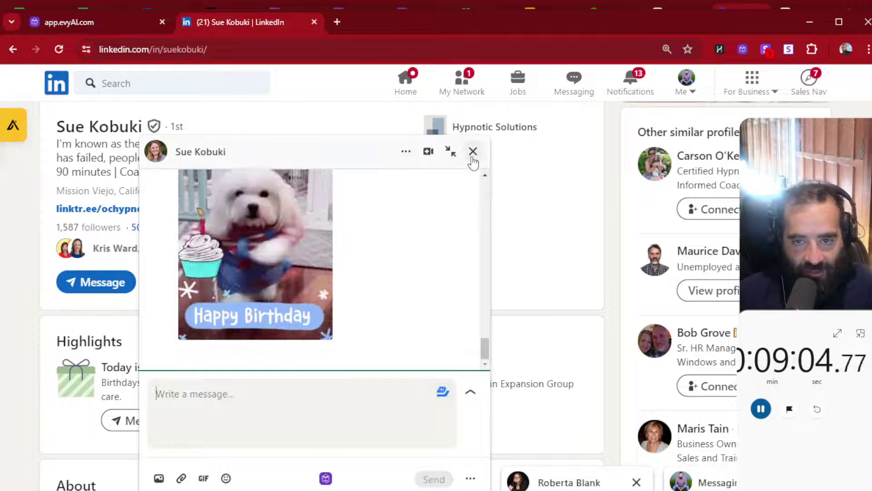
Close the chat and view the notifications feed
left_click(473, 152)
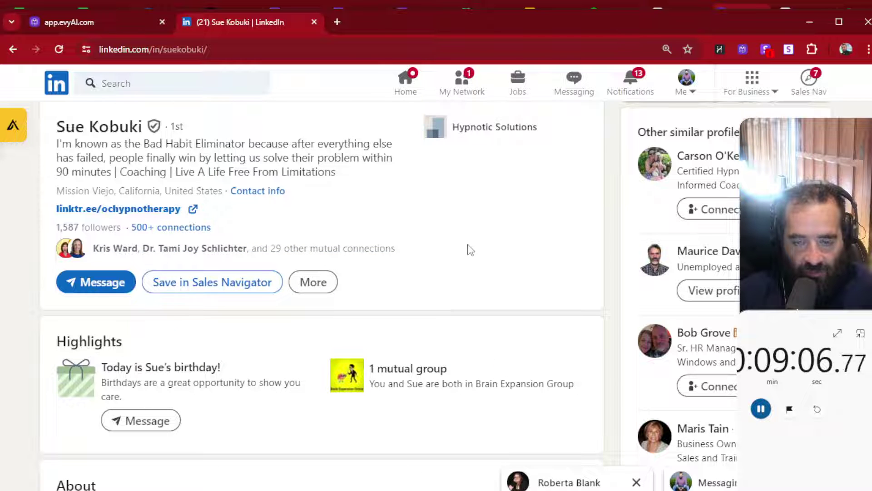
left_click(627, 97)
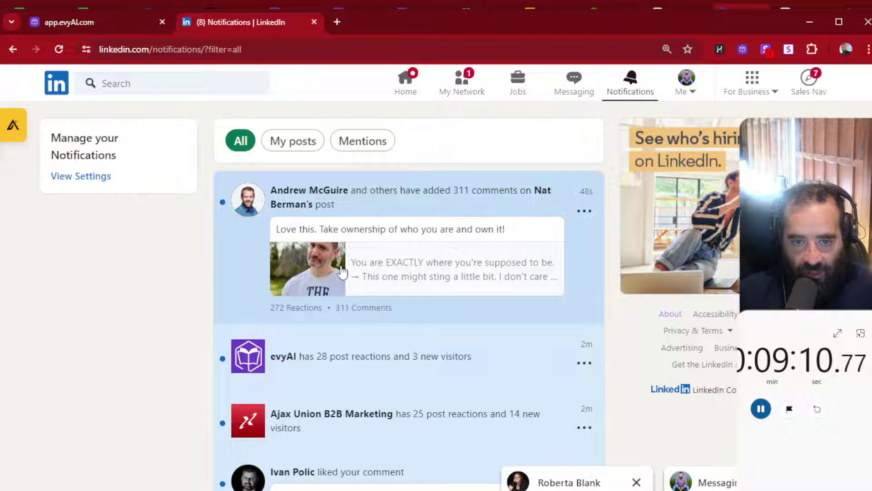
scroll(372, 272, "down", 3)
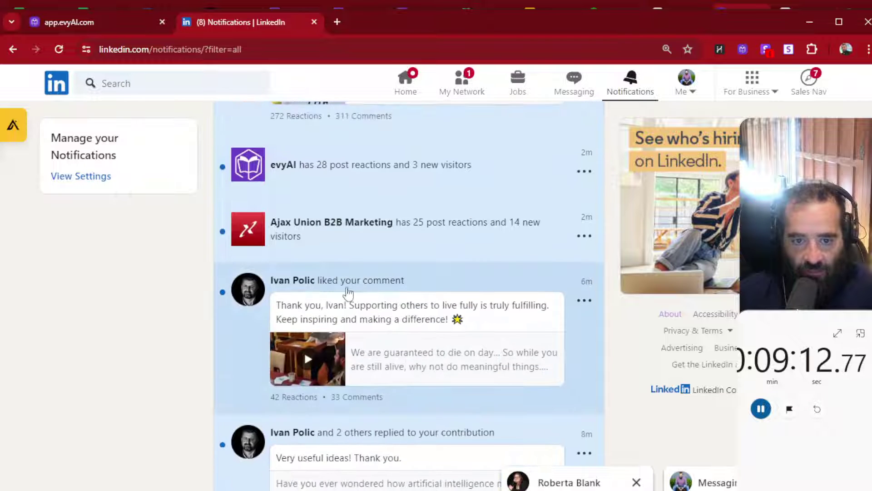
scroll(378, 265, "down", 1)
Review the comment thread via the liked-comment notification, then view your 48,011 followers from your profile
left_click(382, 256)
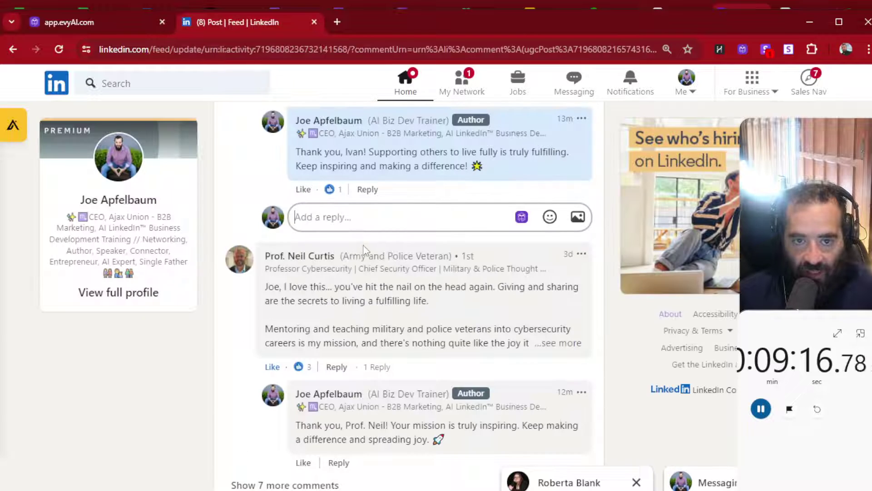
scroll(366, 252, "up", 3)
scroll(365, 251, "up", 1)
scroll(367, 251, "up", 2)
scroll(365, 254, "up", 2)
scroll(364, 252, "up", 1)
scroll(364, 252, "up", 2)
scroll(363, 252, "up", 2)
scroll(365, 253, "up", 1)
scroll(363, 253, "up", 3)
scroll(364, 253, "up", 3)
scroll(363, 253, "up", 1)
scroll(363, 253, "up", 2)
scroll(363, 253, "up", 3)
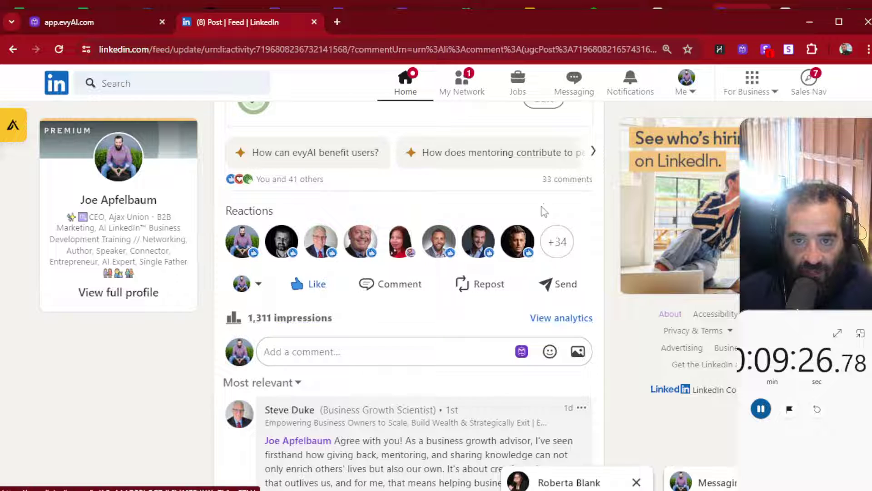
scroll(457, 312, "down", 5)
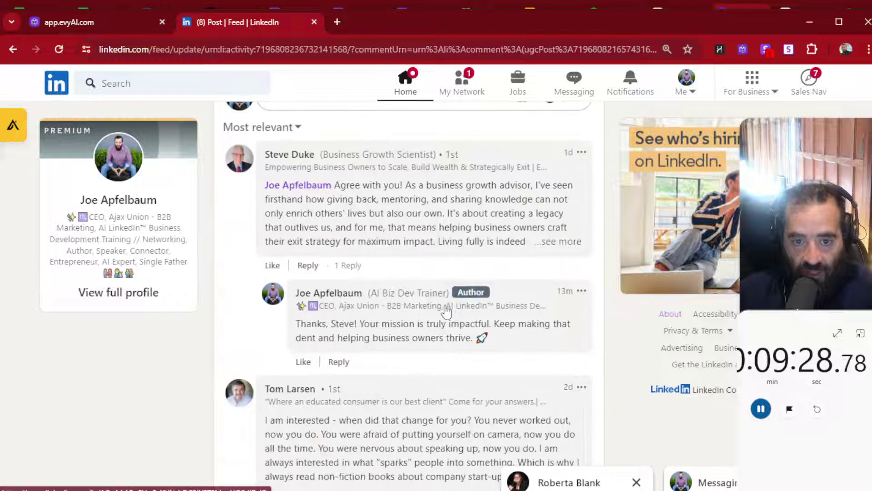
scroll(443, 311, "down", 4)
scroll(436, 312, "down", 4)
scroll(433, 311, "down", 4)
scroll(430, 311, "down", 4)
scroll(429, 311, "down", 2)
scroll(430, 310, "down", 4)
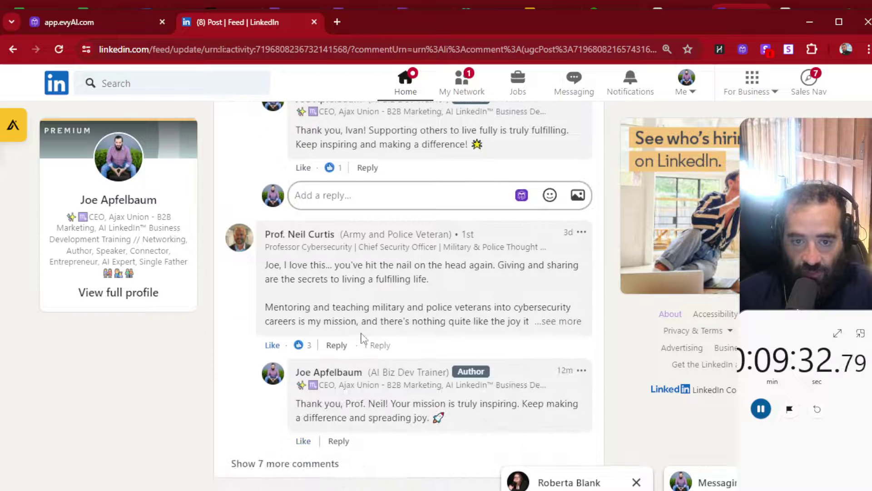
scroll(361, 336, "up", 3)
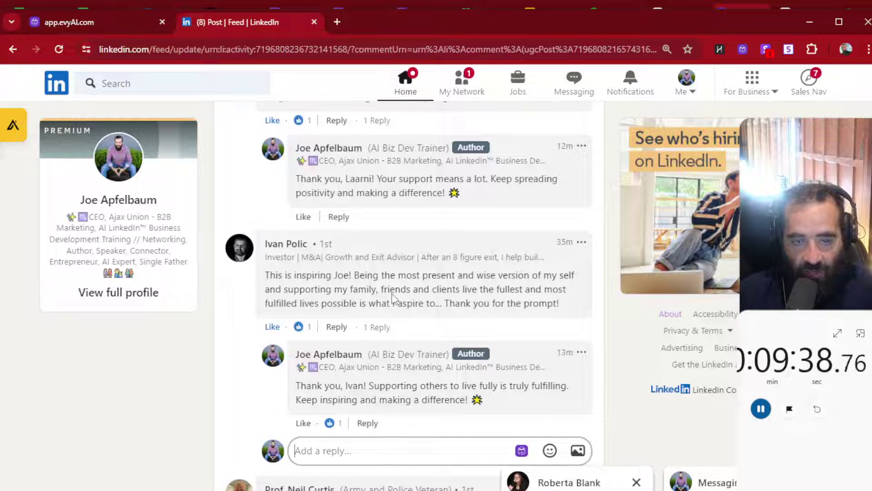
scroll(406, 280, "up", 2)
scroll(224, 250, "up", 3)
scroll(201, 268, "up", 4)
scroll(194, 269, "up", 4)
scroll(194, 269, "up", 4)
scroll(196, 266, "up", 5)
scroll(312, 266, "up", 5)
scroll(312, 264, "up", 4)
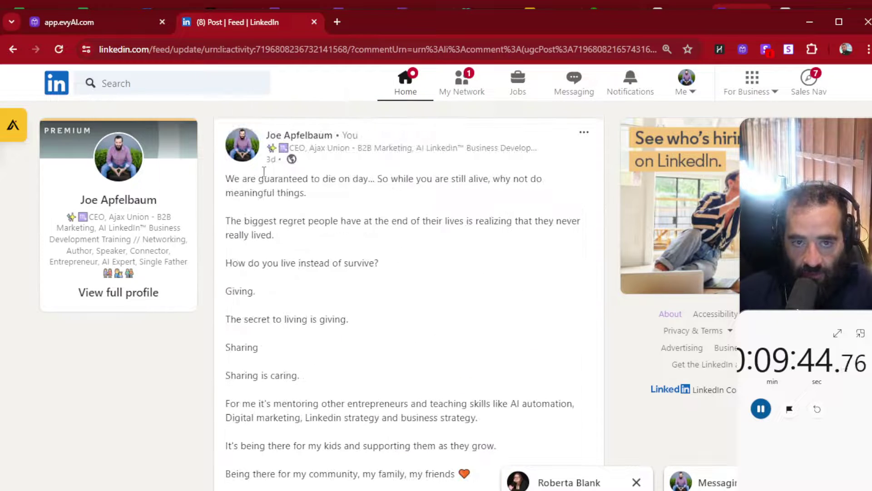
left_click(131, 163)
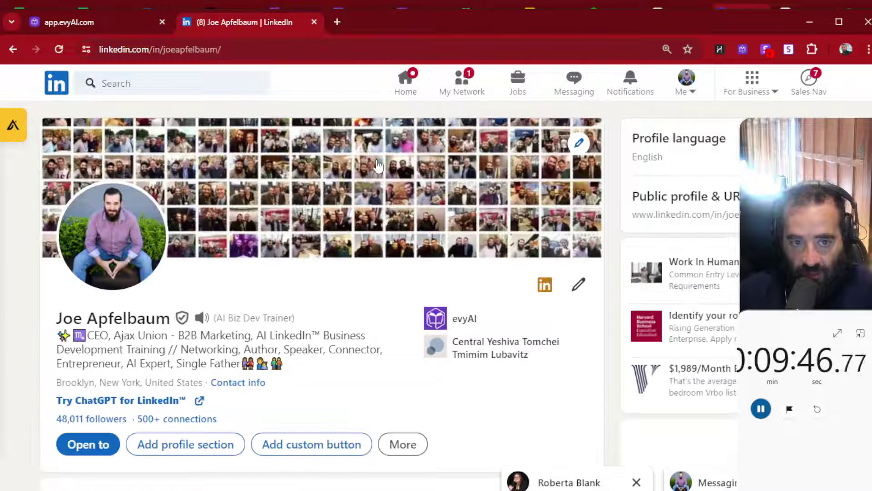
scroll(260, 228, "down", 2)
scroll(259, 224, "down", 1)
left_click(115, 230)
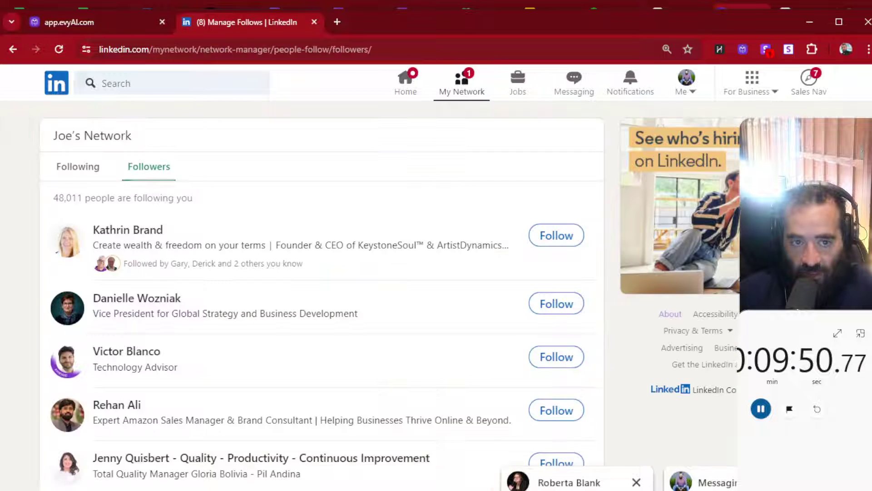